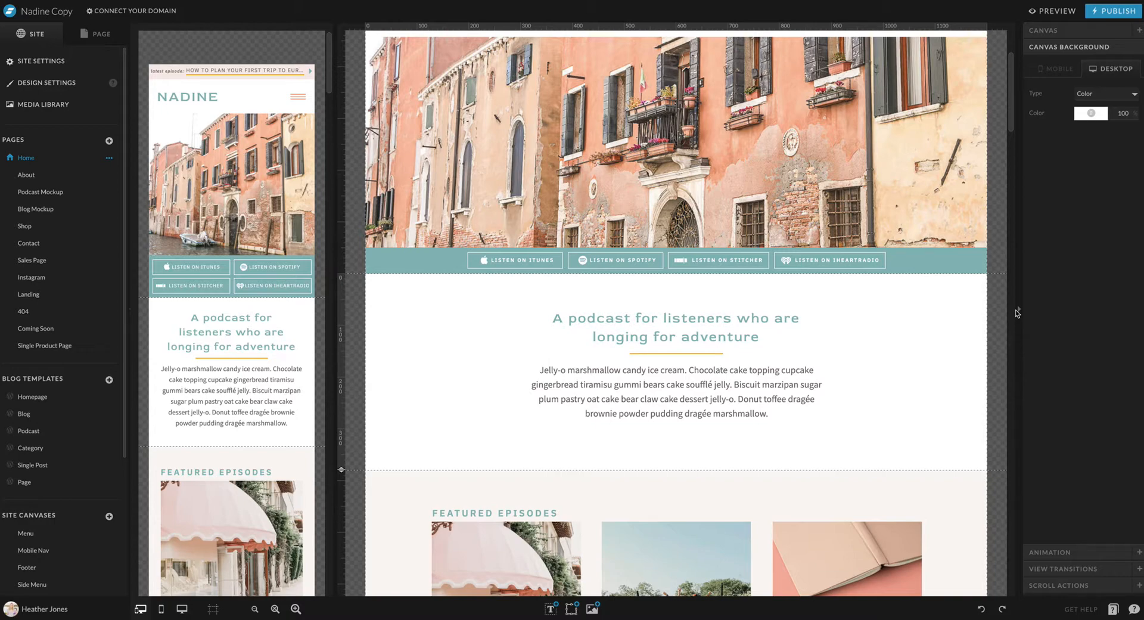
Extend the desktop podcast introduction canvas downward to make empty space between its paragraph and the Featured Episodes section
scroll(876, 341, down, 3)
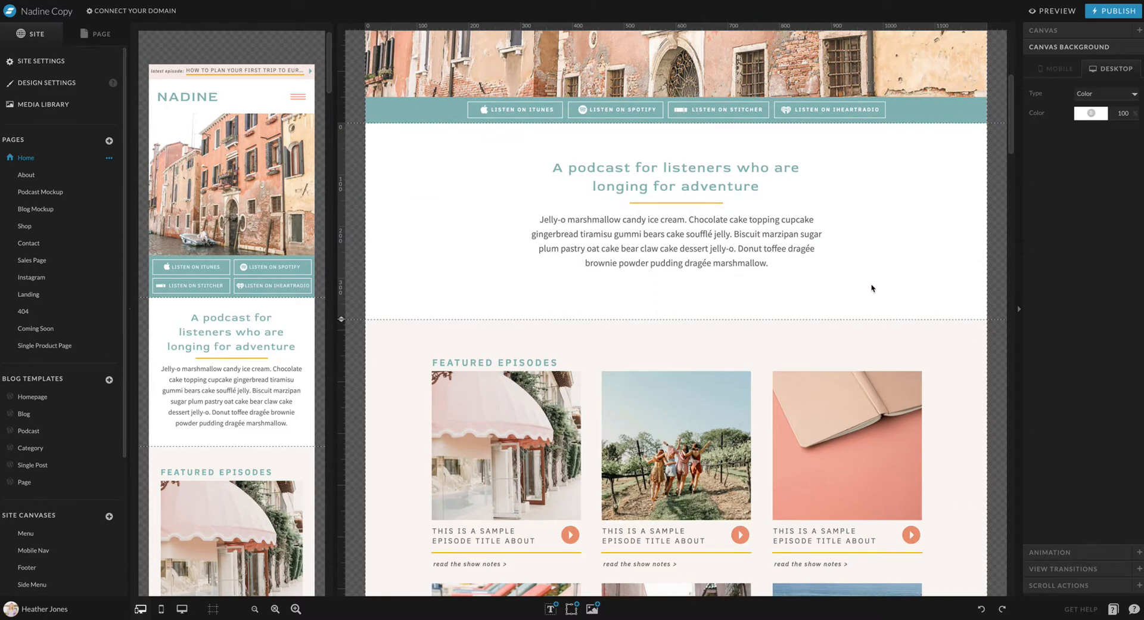
drag(342, 319, 388, 590)
scroll(815, 360, down, 2)
scroll(816, 362, down, 1)
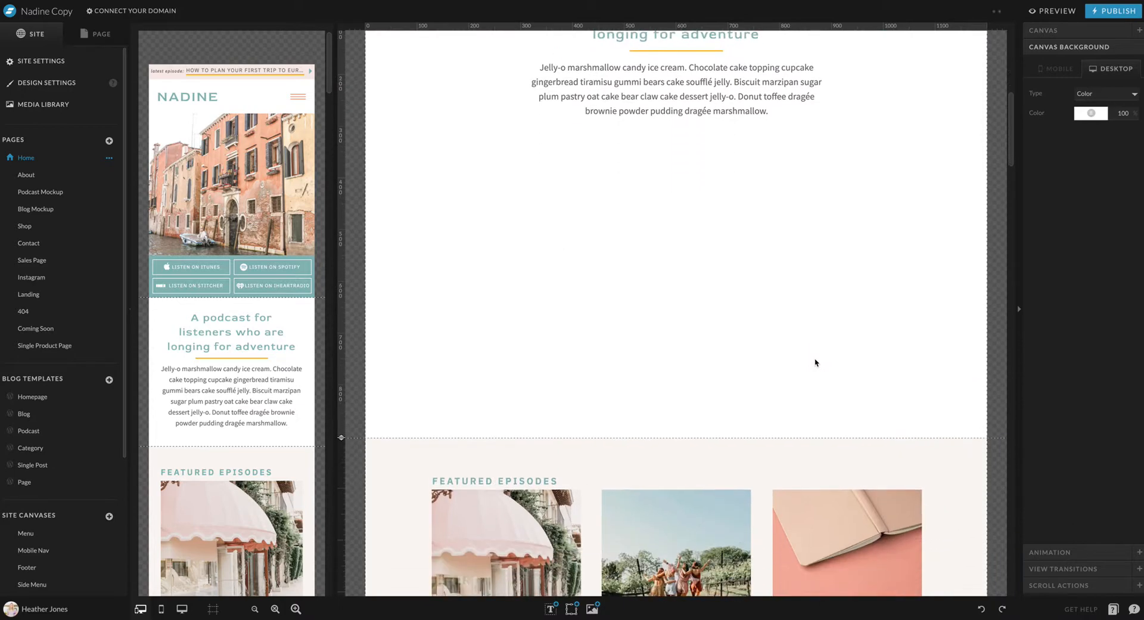
Try out an enlarged paragraph text box in the empty desktop space below the introduction, and remove it again
mouse_move(551, 609)
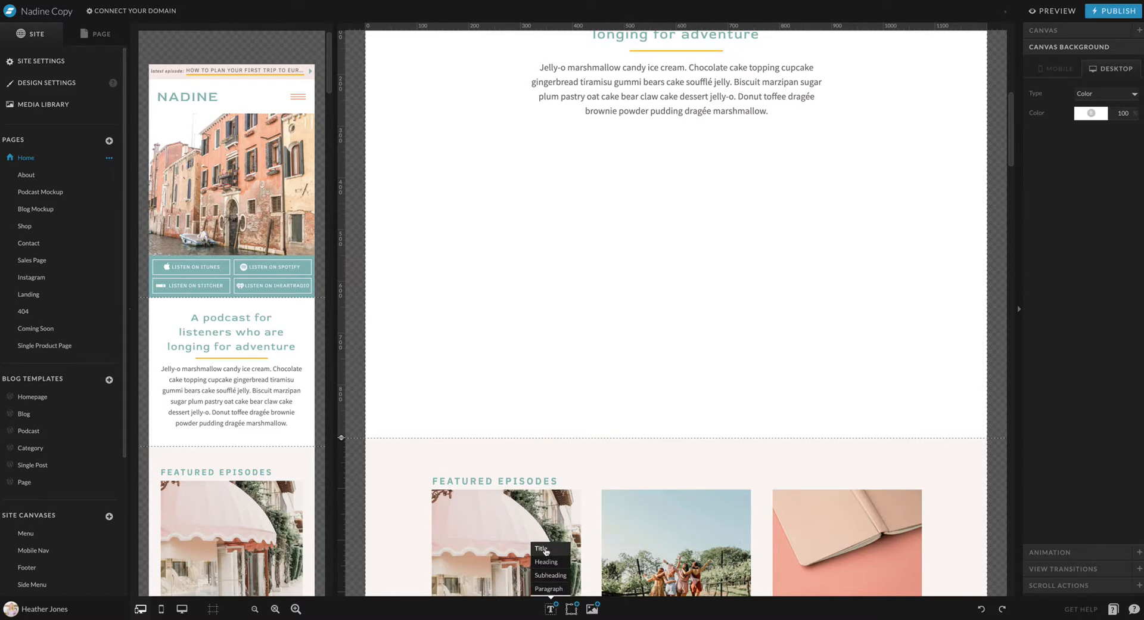
click(550, 589)
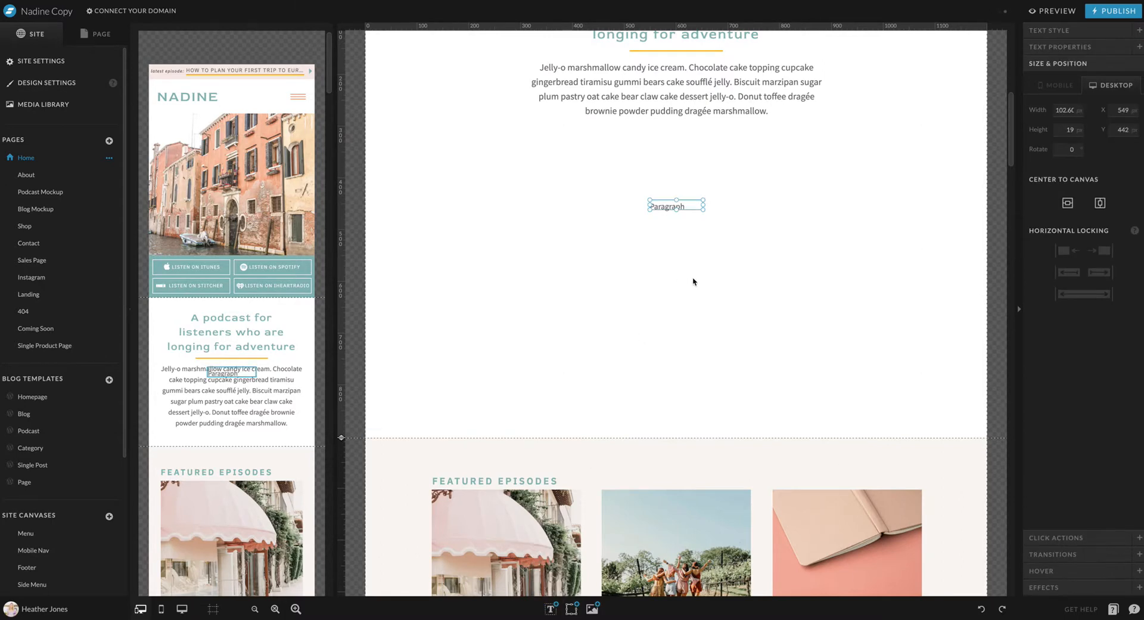
drag(677, 205, 906, 328)
mouse_move(517, 212)
mouse_down()
mouse_move(495, 222)
mouse_move(433, 159)
mouse_move(483, 156)
mouse_move(480, 215)
mouse_move(501, 213)
mouse_up()
click(1040, 30)
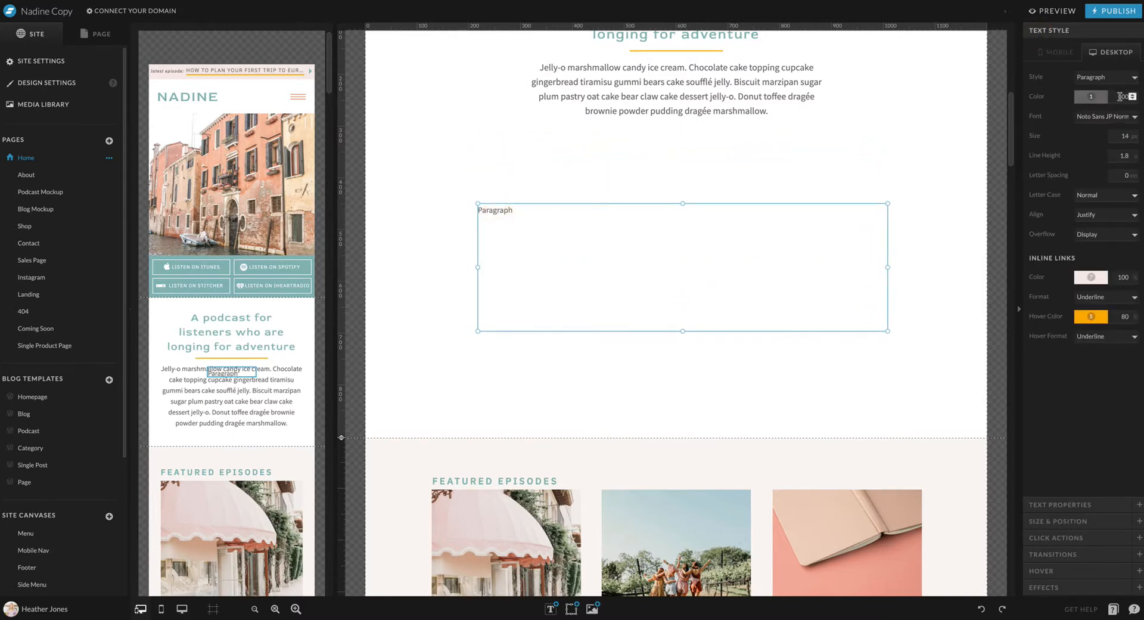
click(862, 345)
Add a heading text box to the empty desktop space below the introduction and widen it to about 386 px
scroll(862, 345, down, 1)
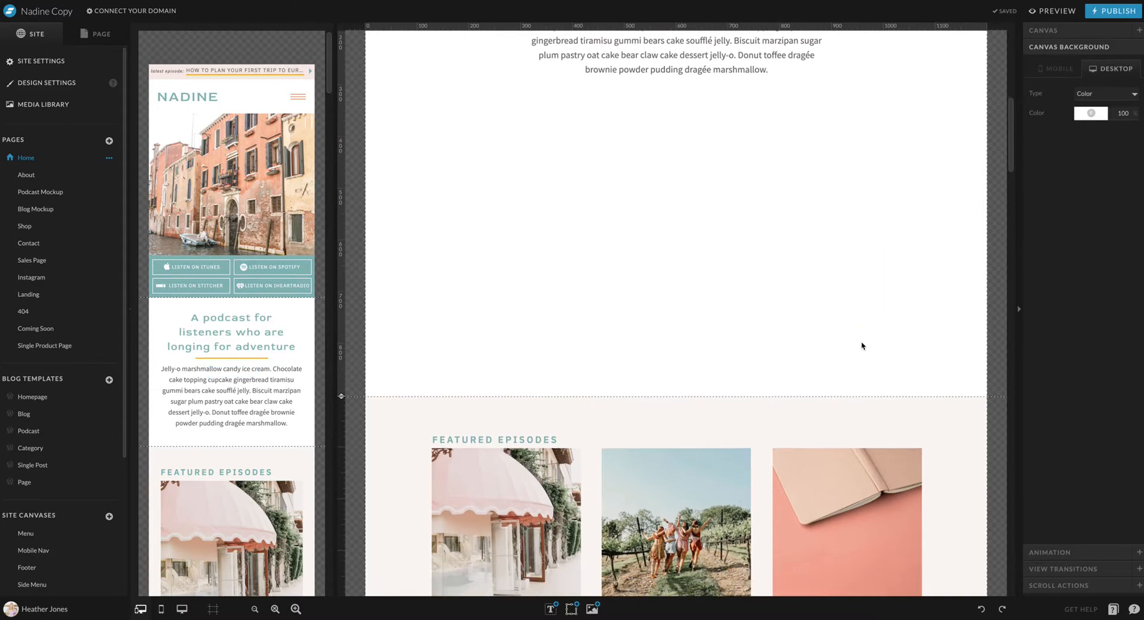
scroll(862, 346, up, 1)
scroll(861, 345, up, 2)
scroll(861, 345, down, 2)
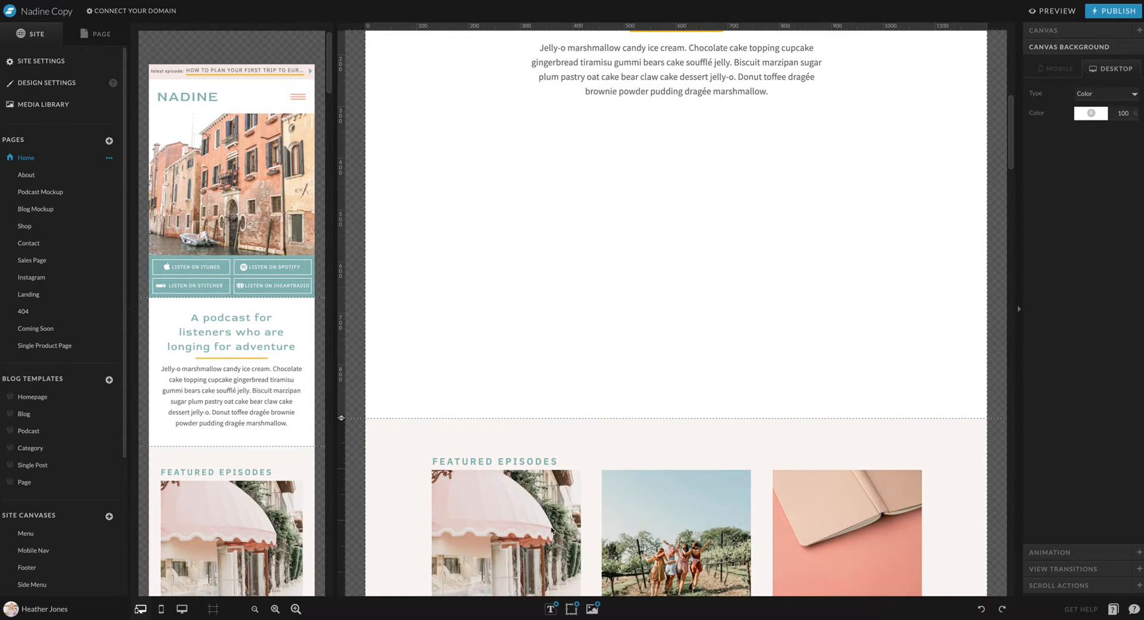
click(548, 562)
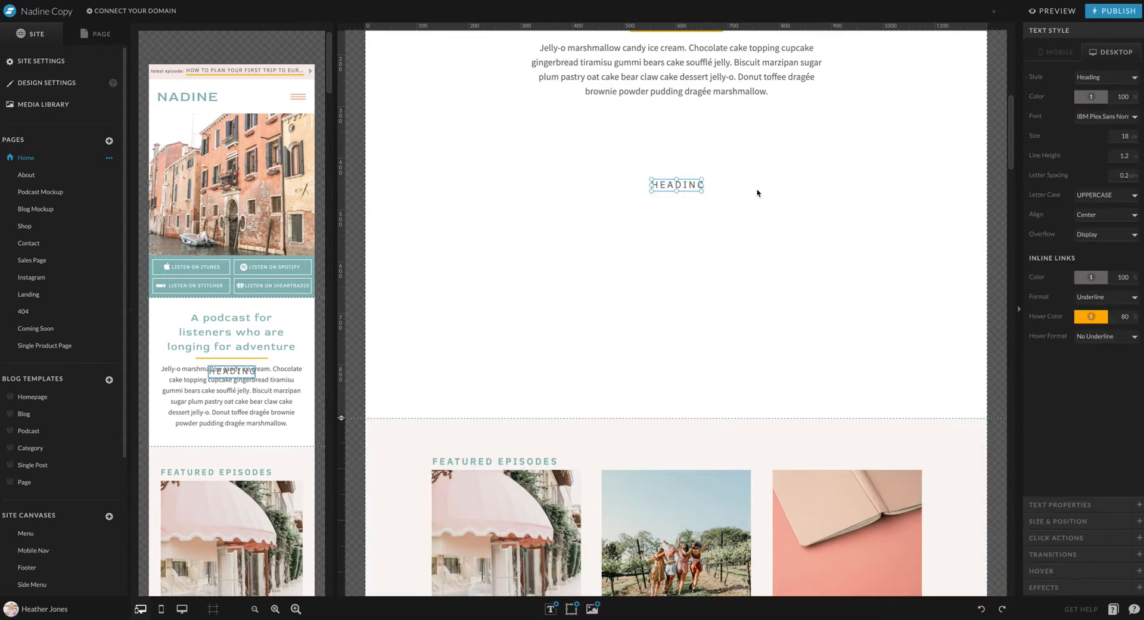
drag(703, 192, 851, 209)
drag(754, 186, 765, 186)
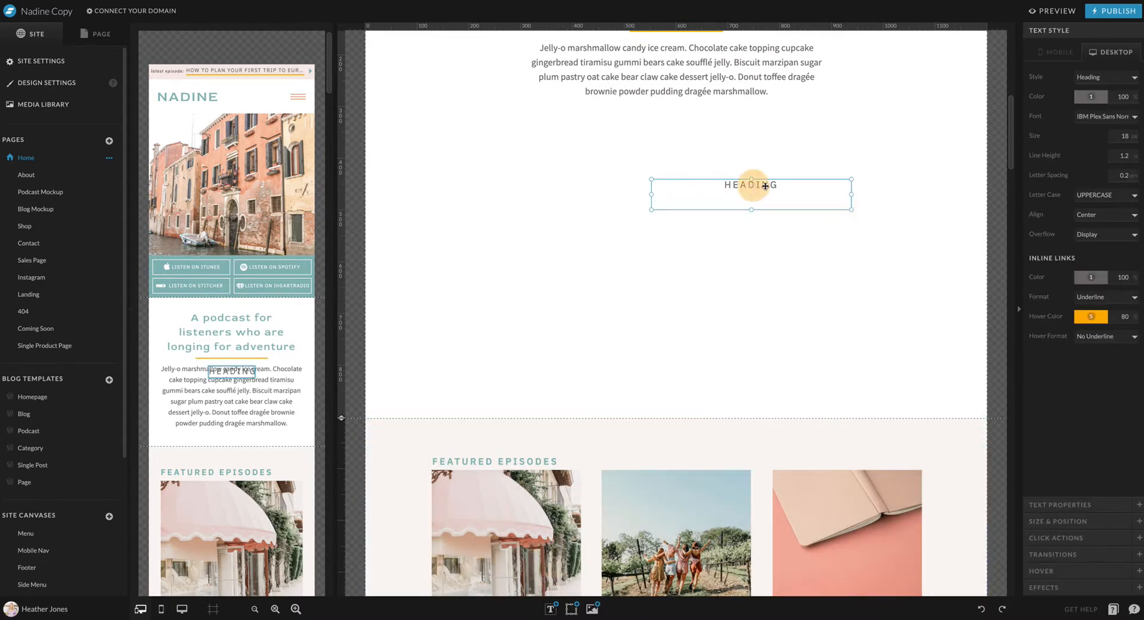
Replace the new heading's text with "THIS IS A HEADING"
double_click(766, 186)
text(THIS I)
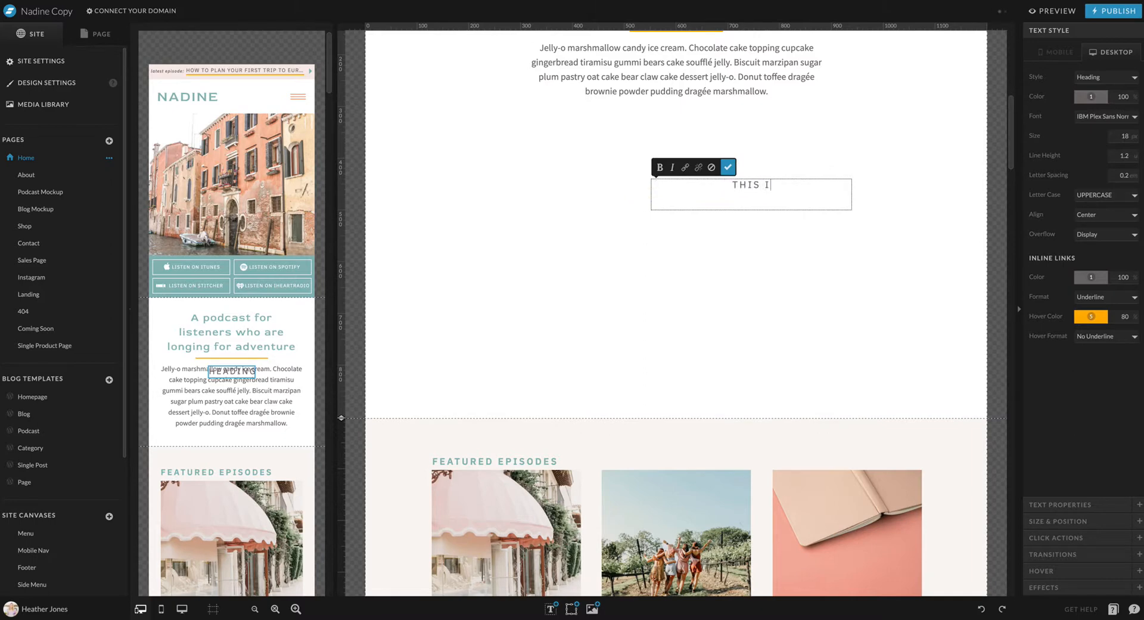
text(S A HEADING)
click(727, 167)
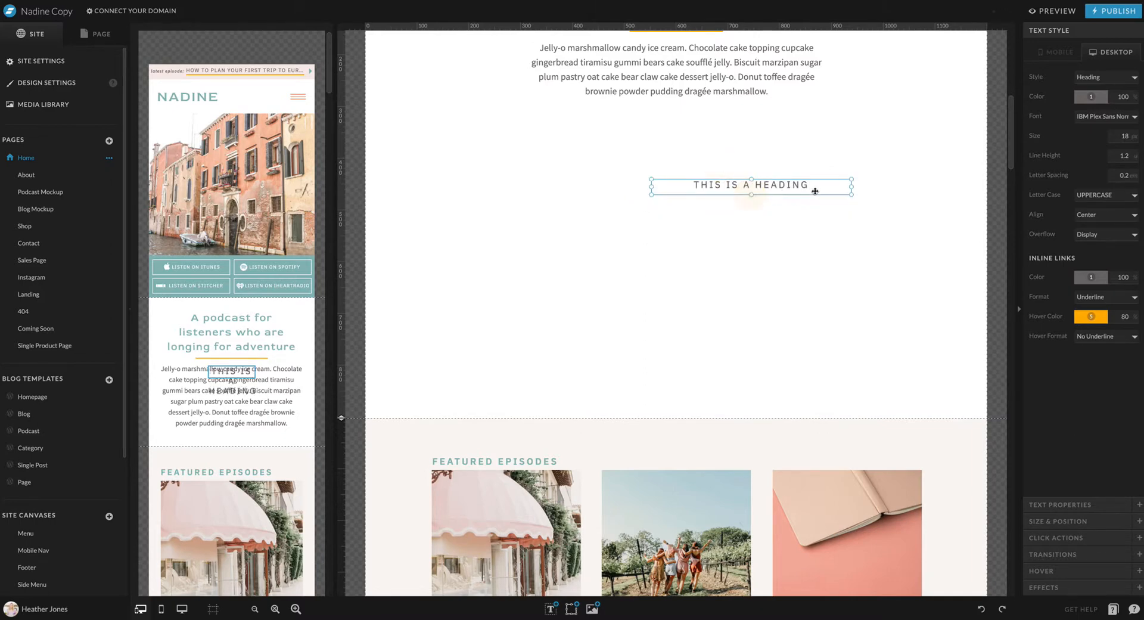
Shift the heading toward the middle of the desktop canvas and center it horizontally
drag(815, 191, 745, 190)
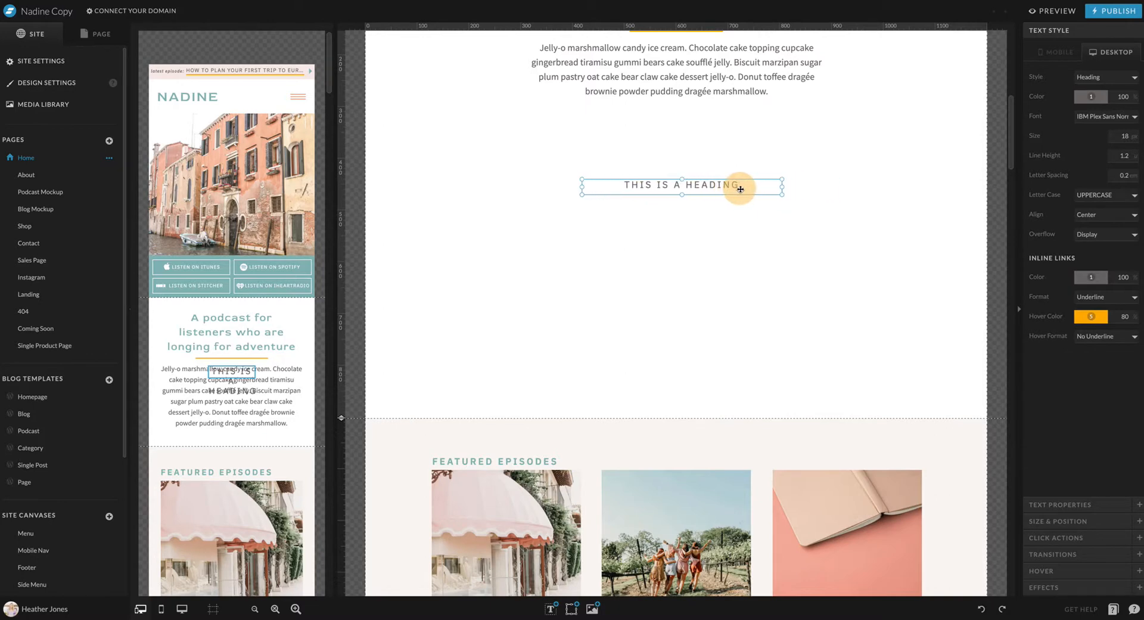
click(1094, 522)
click(1102, 202)
click(823, 296)
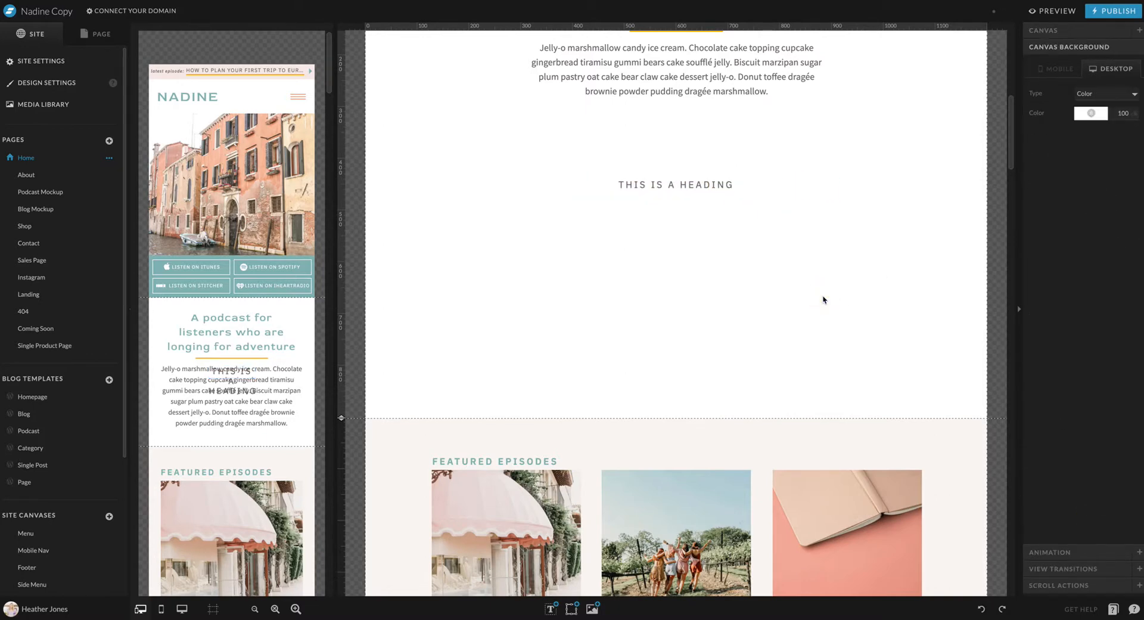
Extend the mobile podcast introduction canvas downward to make room below its paragraph
click(219, 372)
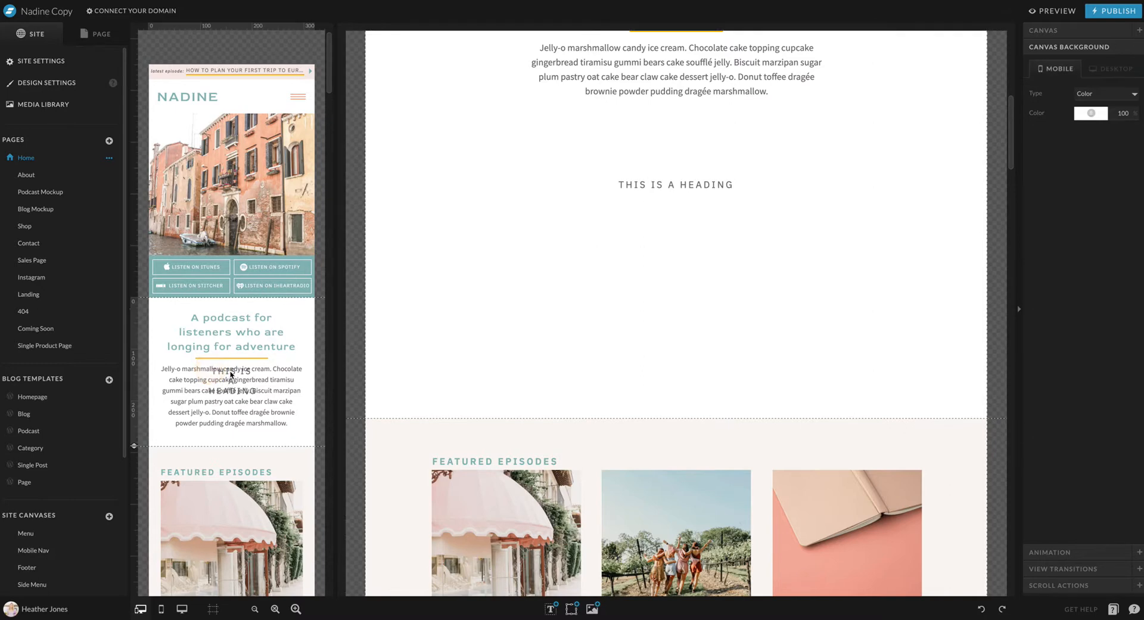
scroll(232, 378, down, 3)
drag(134, 301, 134, 368)
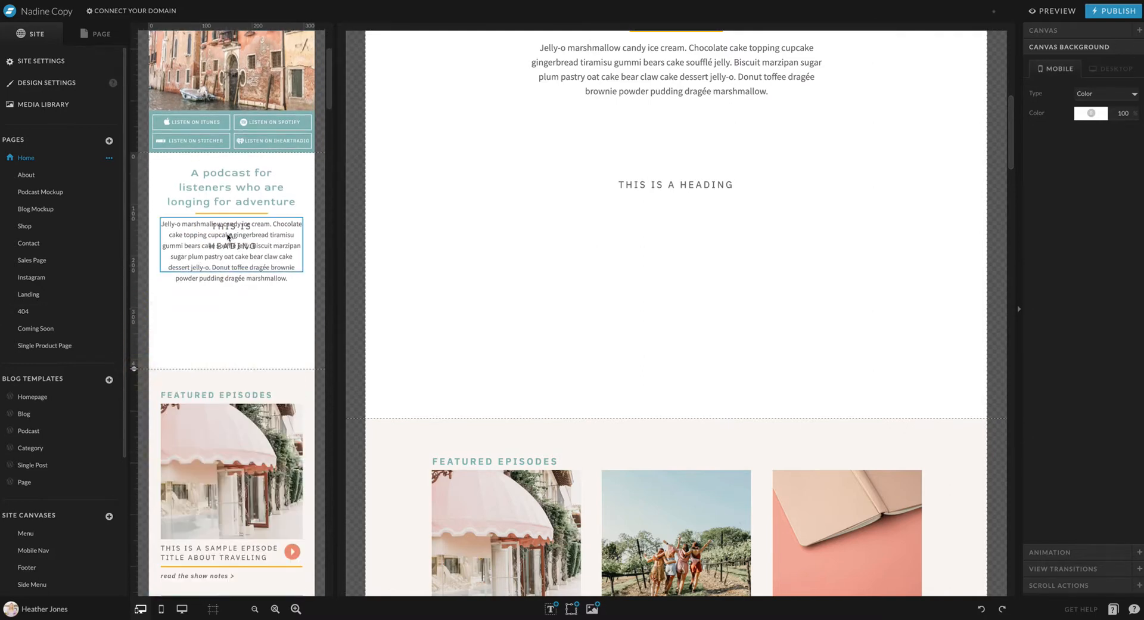
Place the mobile heading below the paragraph on a single line about 273 px wide, centered horizontally
click(232, 227)
drag(232, 227, 303, 303)
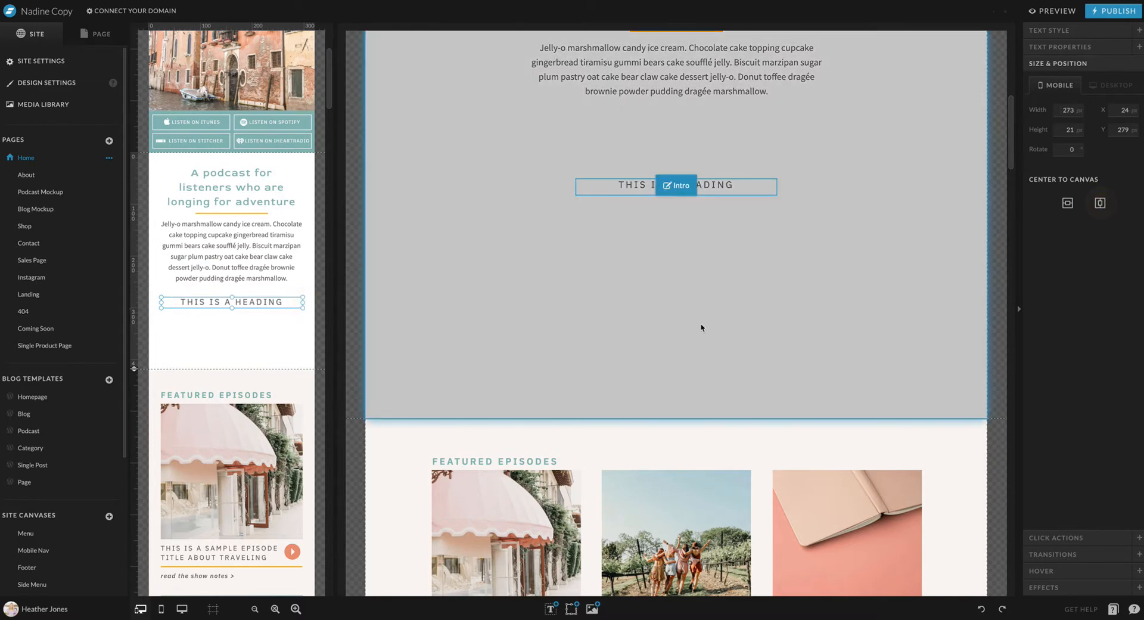
click(701, 327)
click(699, 326)
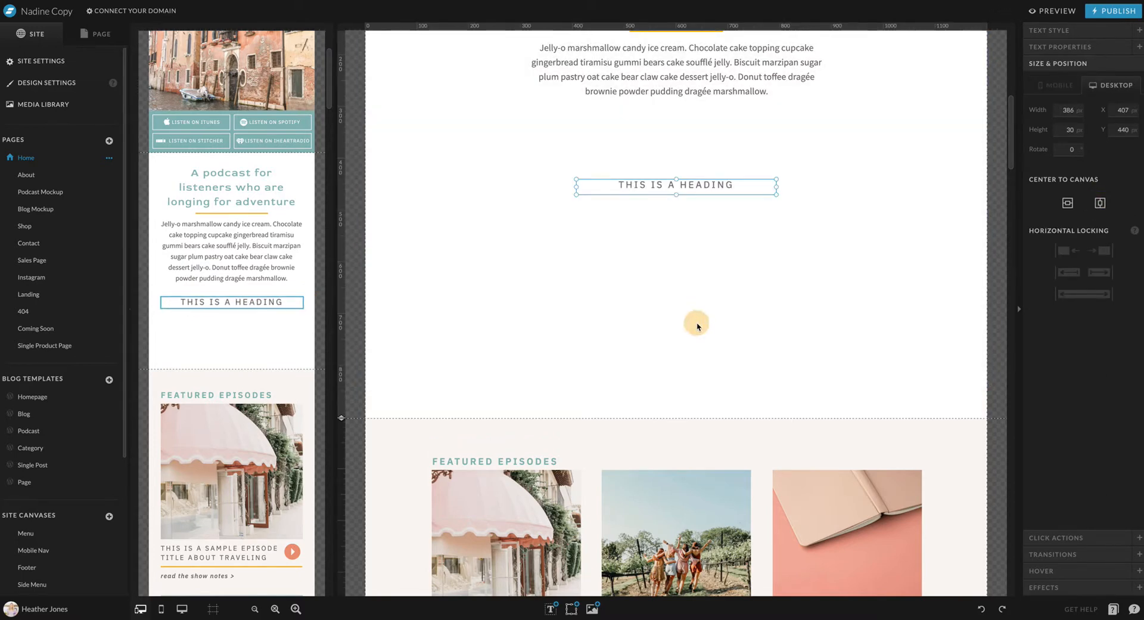
Add a rectangle below the desktop heading as a full-width strip, about 1203 px wide and 34 px high
mouse_move(552, 607)
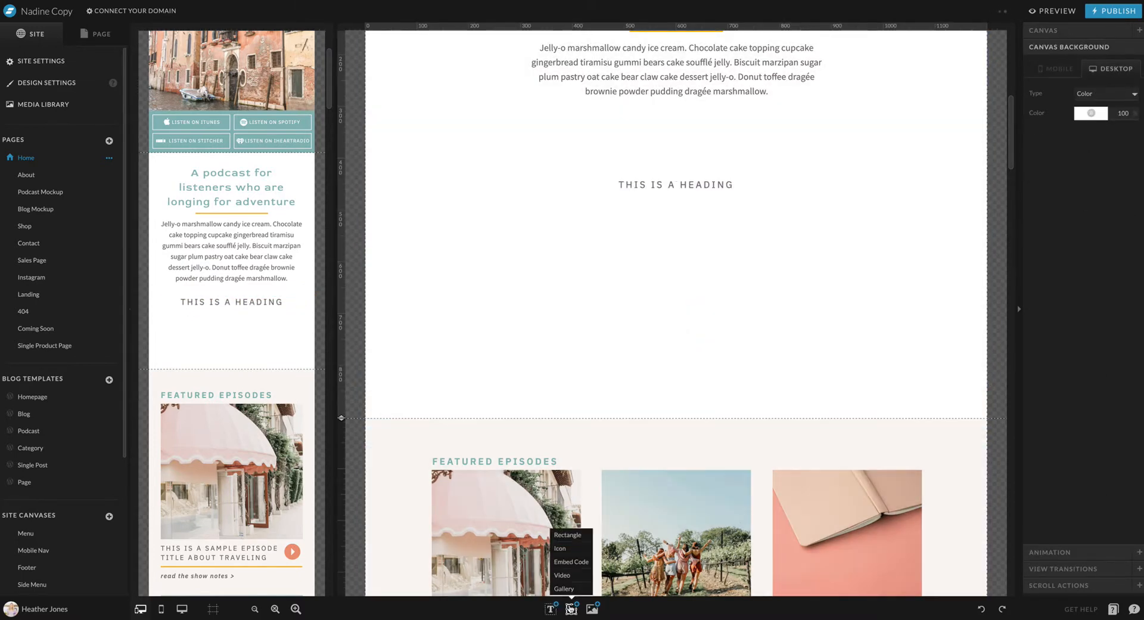
click(567, 535)
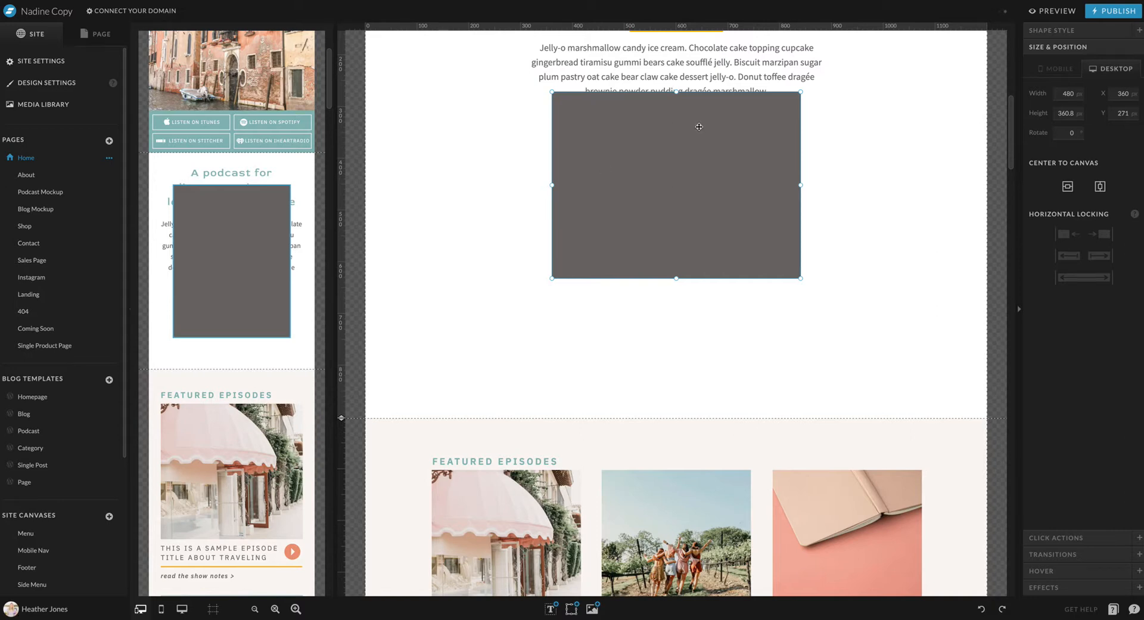
drag(698, 123, 560, 225)
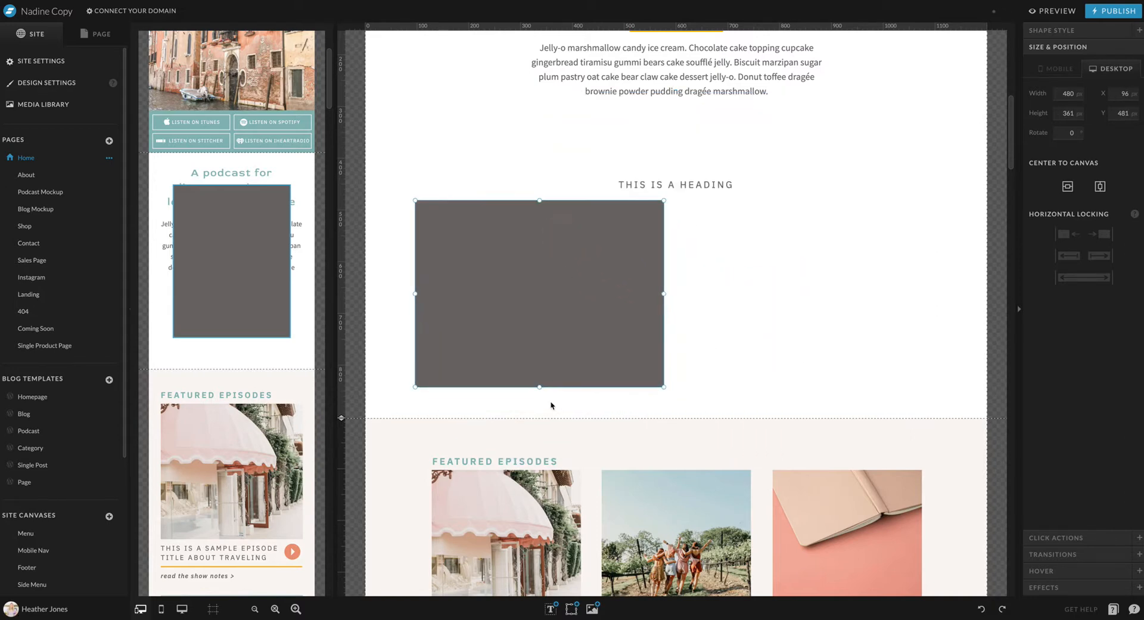
drag(663, 387, 517, 217)
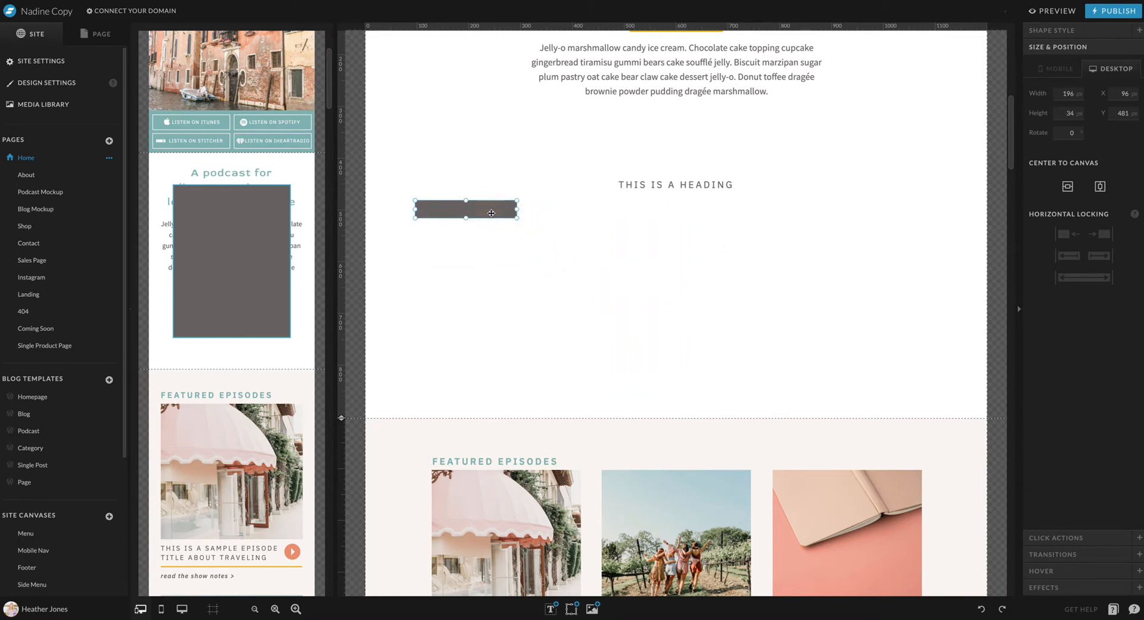
scroll(491, 213, up, 3)
drag(480, 378, 363, 396)
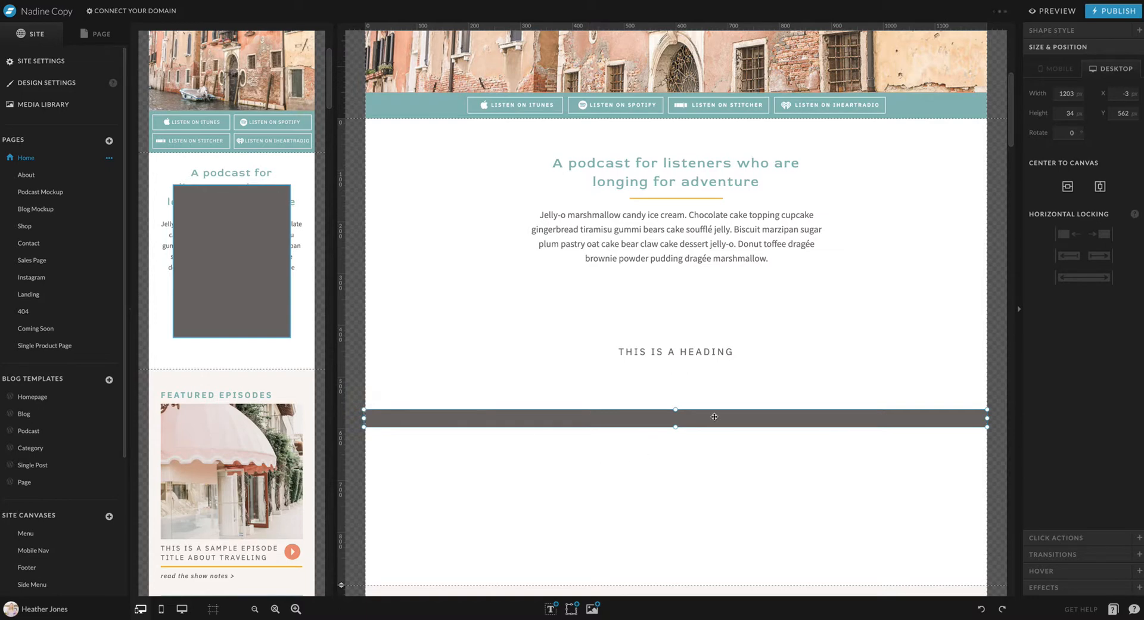
Change the rectangle's fill to the pale pink color of the site palette
click(1080, 31)
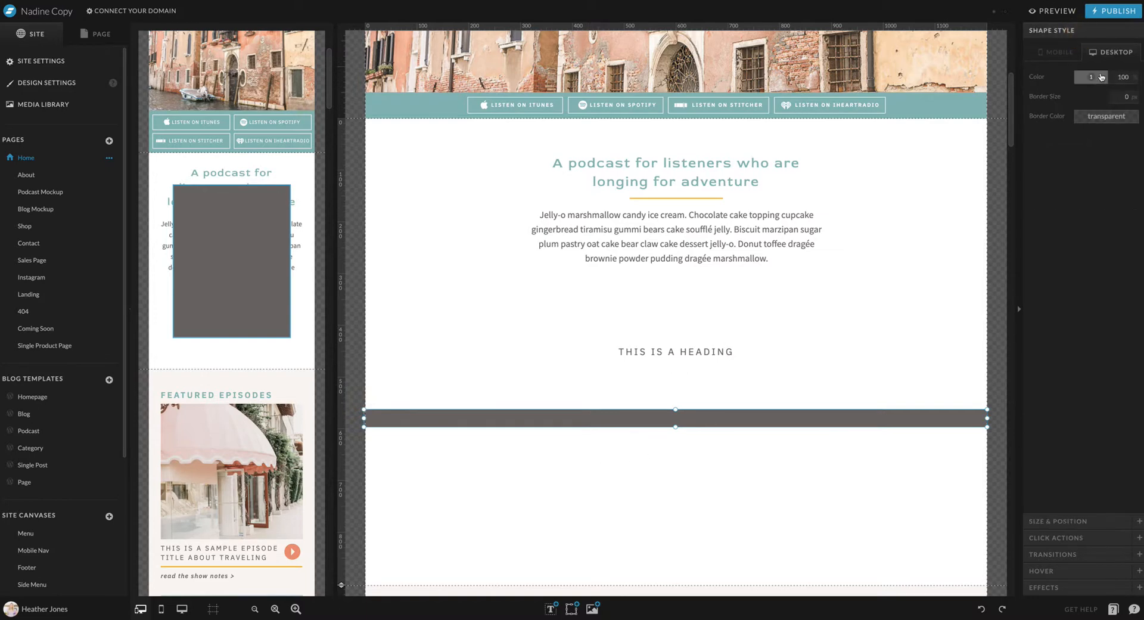
click(1101, 76)
click(1118, 98)
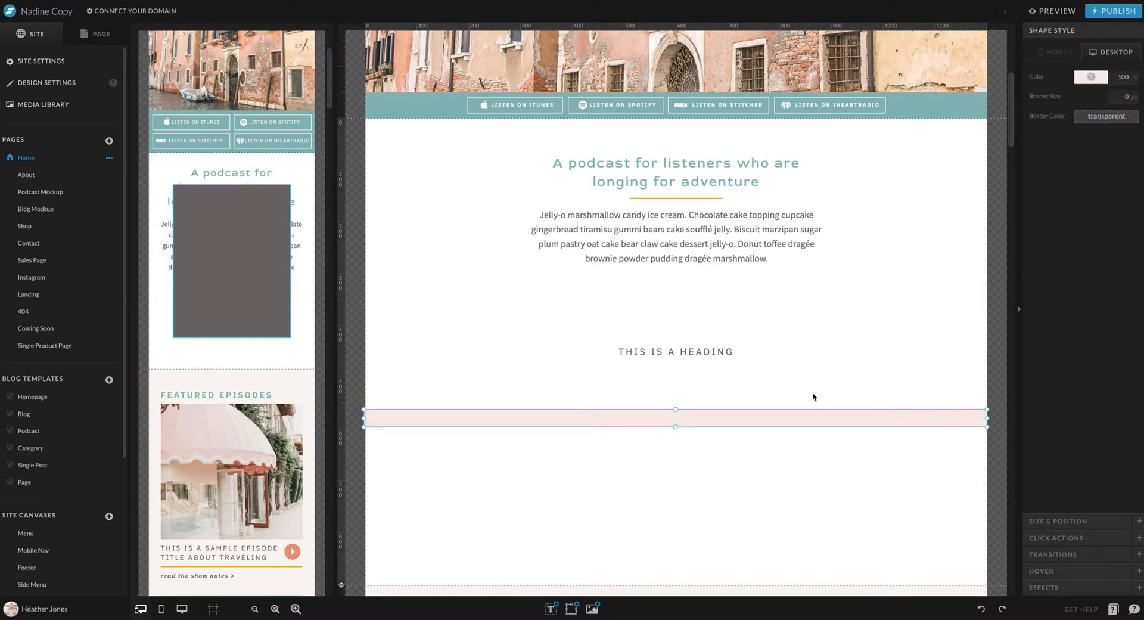
Stretch the pink rectangle downward into a tall band and extend the desktop canvas further below it
scroll(813, 397, down, 2)
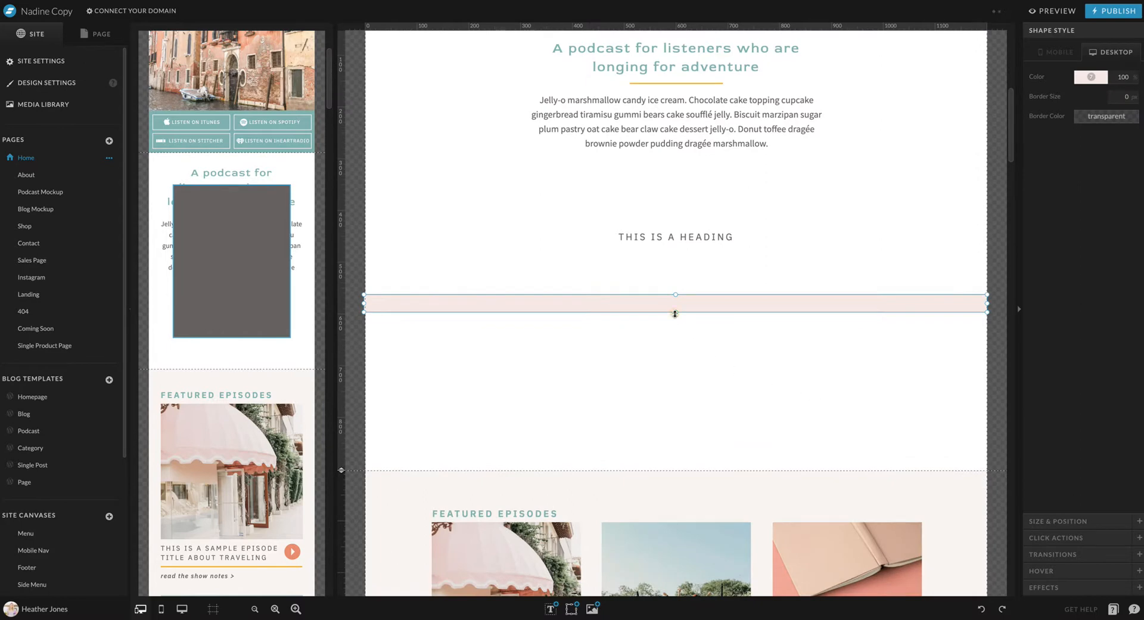
drag(675, 313, 676, 404)
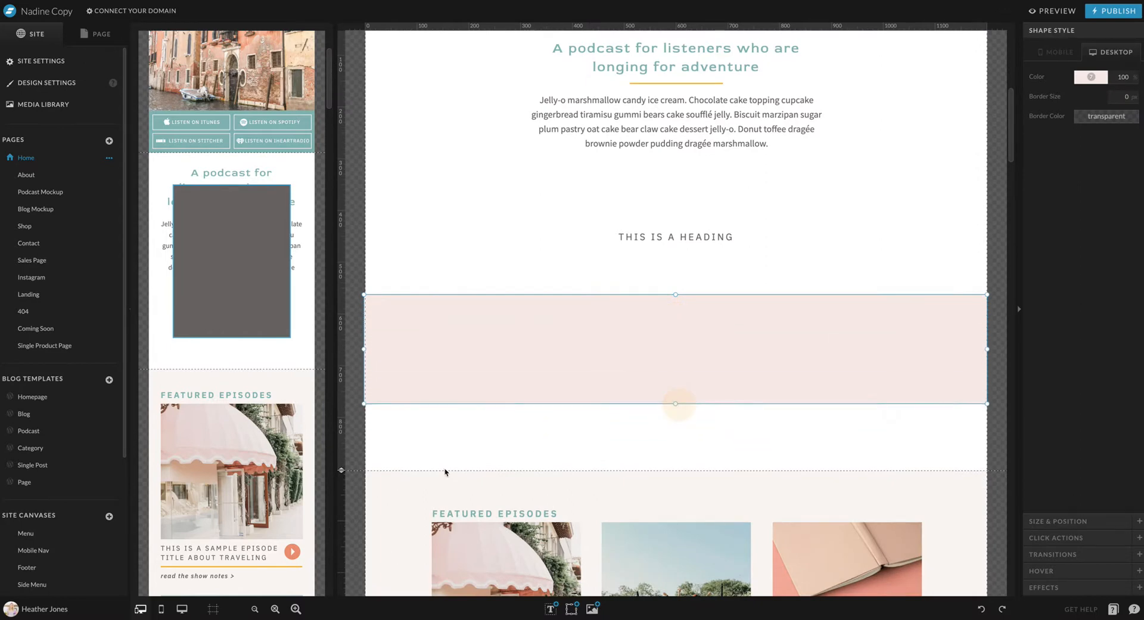
drag(341, 470, 341, 547)
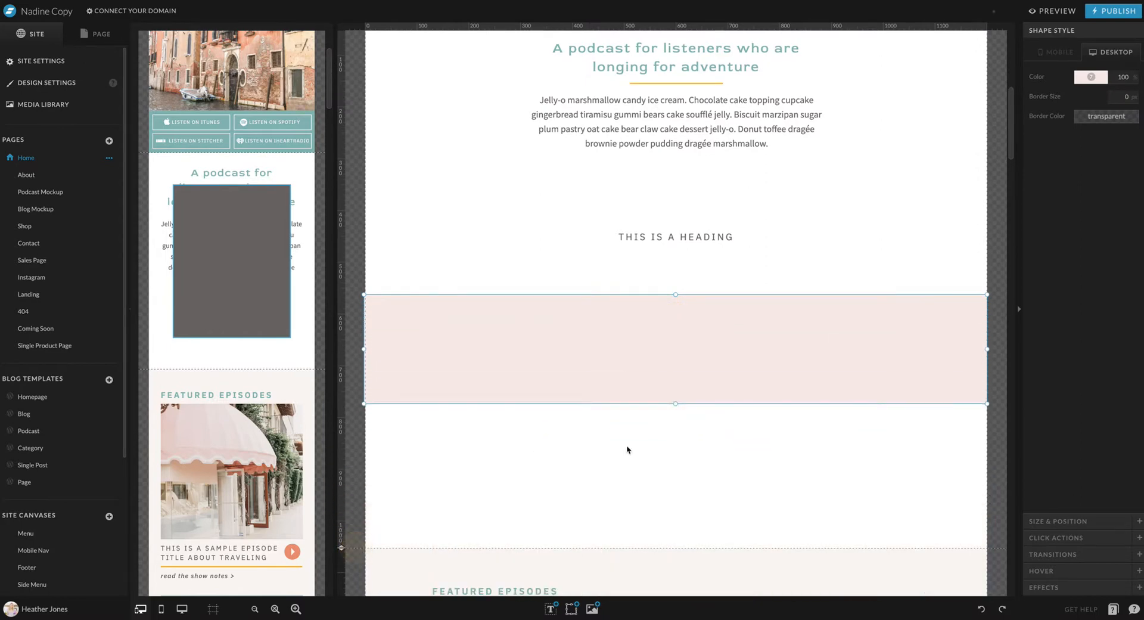
Enlarge the pink rectangle by raising its top edge toward the heading and lowering its bottom edge
click(685, 449)
click(685, 356)
drag(675, 295, 674, 269)
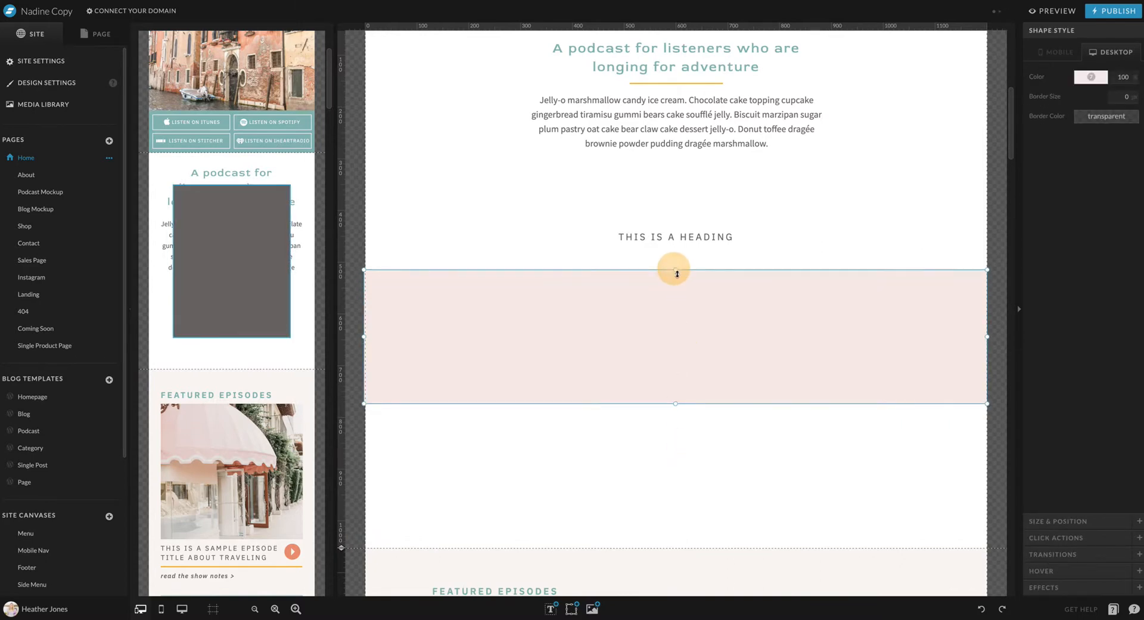
drag(674, 404, 677, 451)
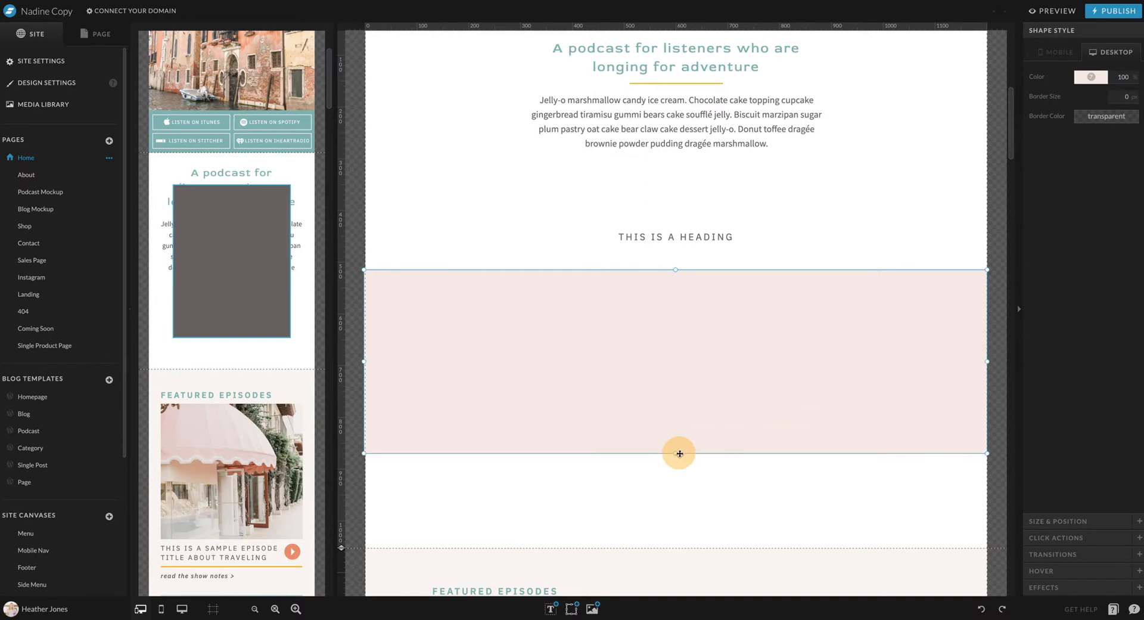
click(751, 480)
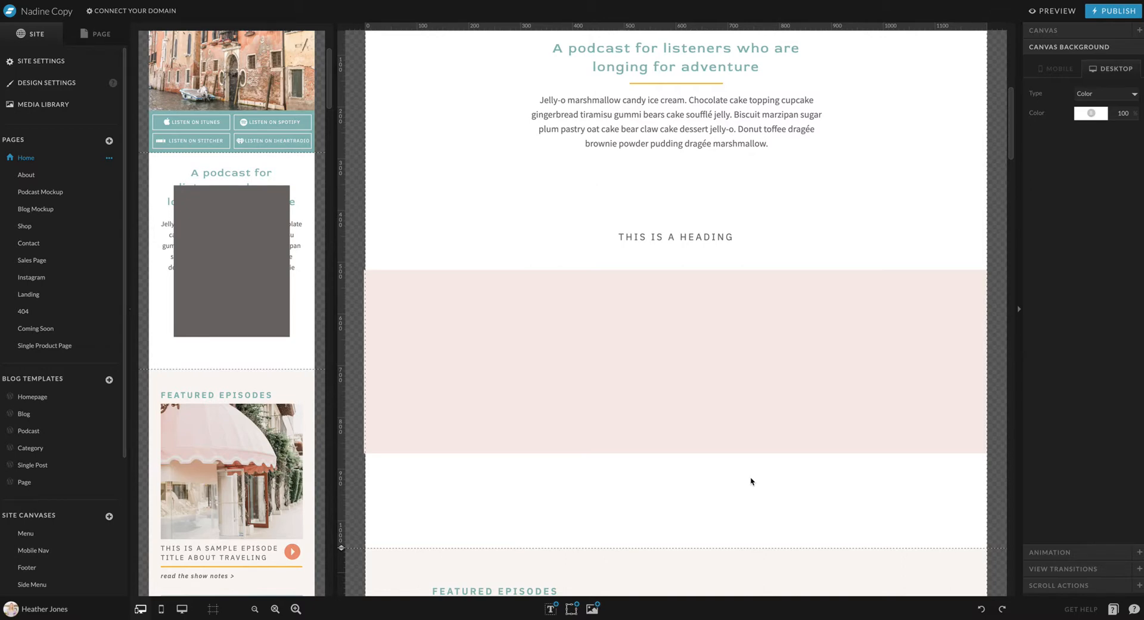
scroll(751, 481, up, 4)
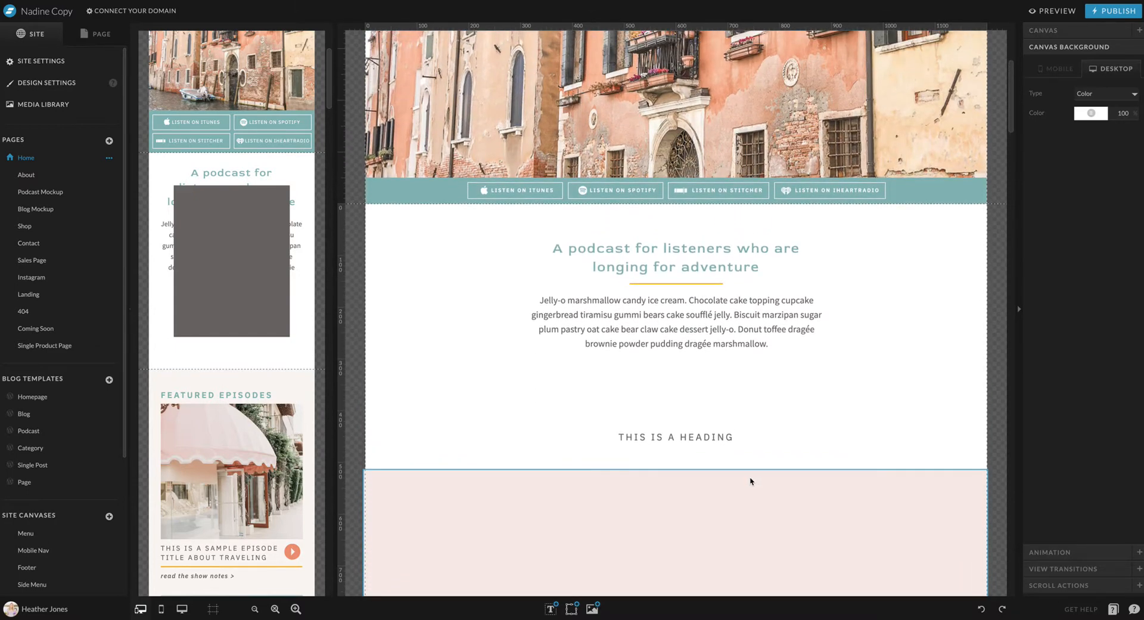
scroll(751, 481, down, 3)
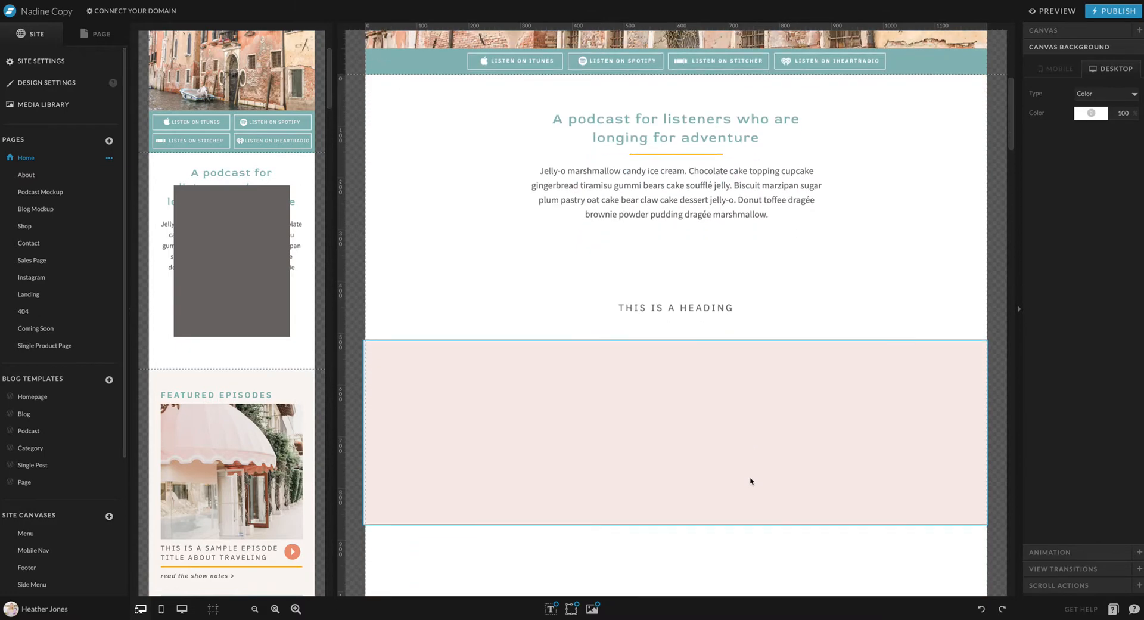
click(683, 544)
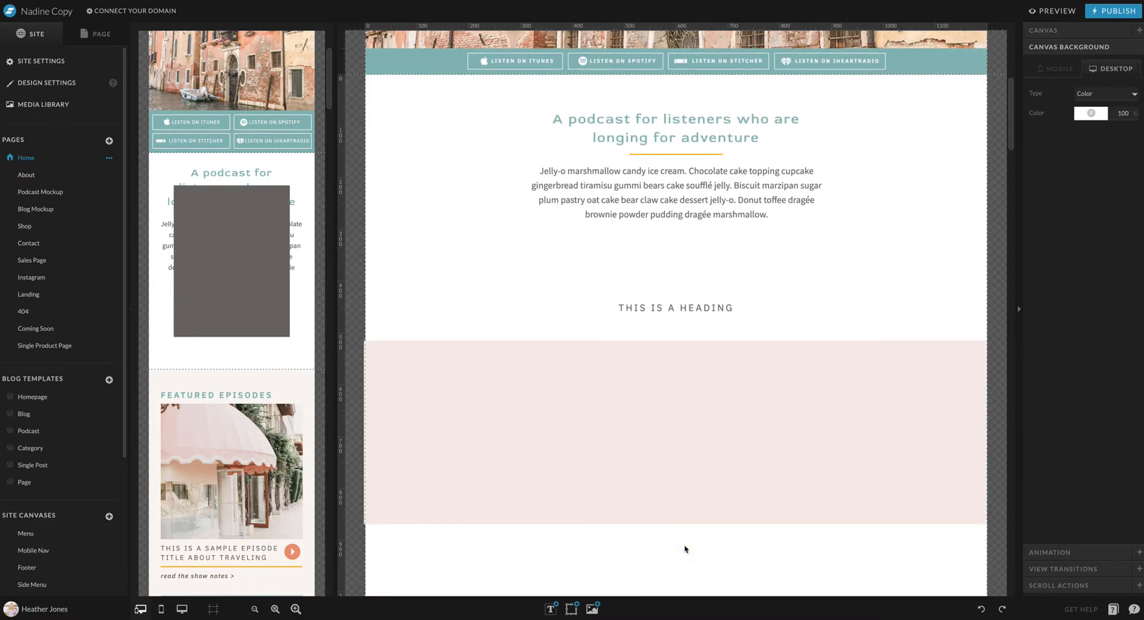
click(272, 270)
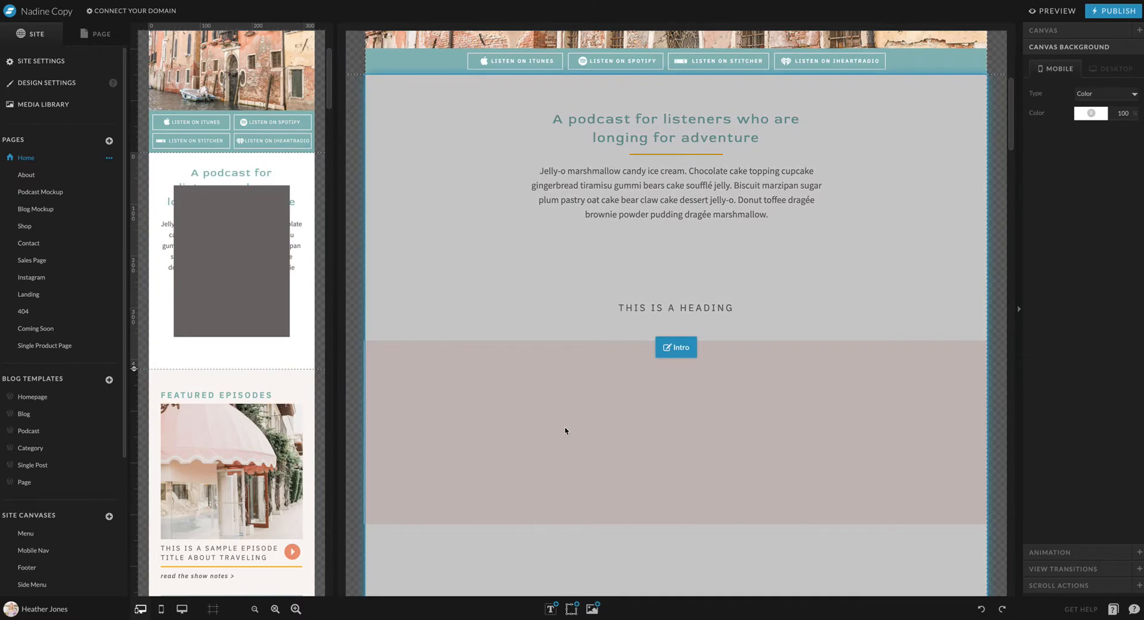
click(563, 429)
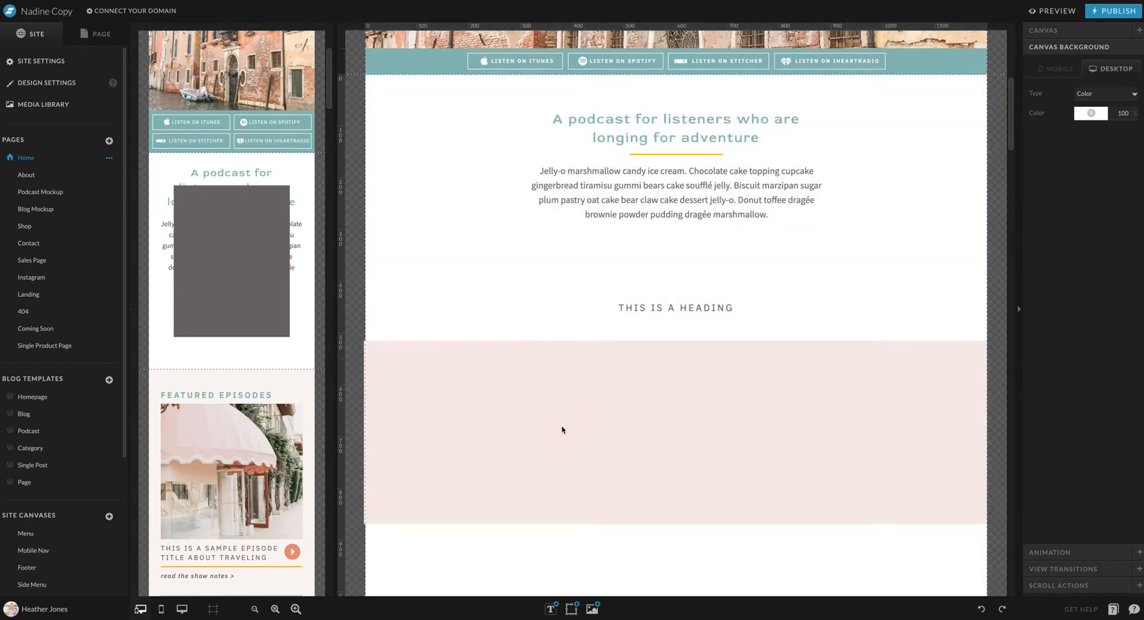
Change the mobile rectangle's fill to the pale pink color of the site palette
click(238, 271)
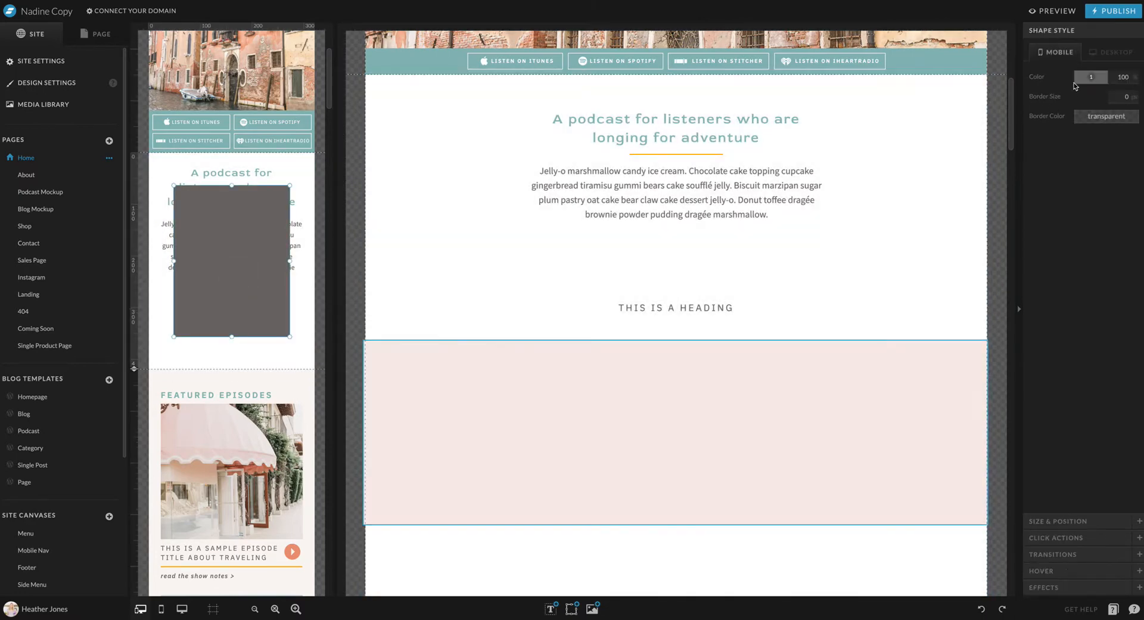
click(1091, 76)
click(1120, 96)
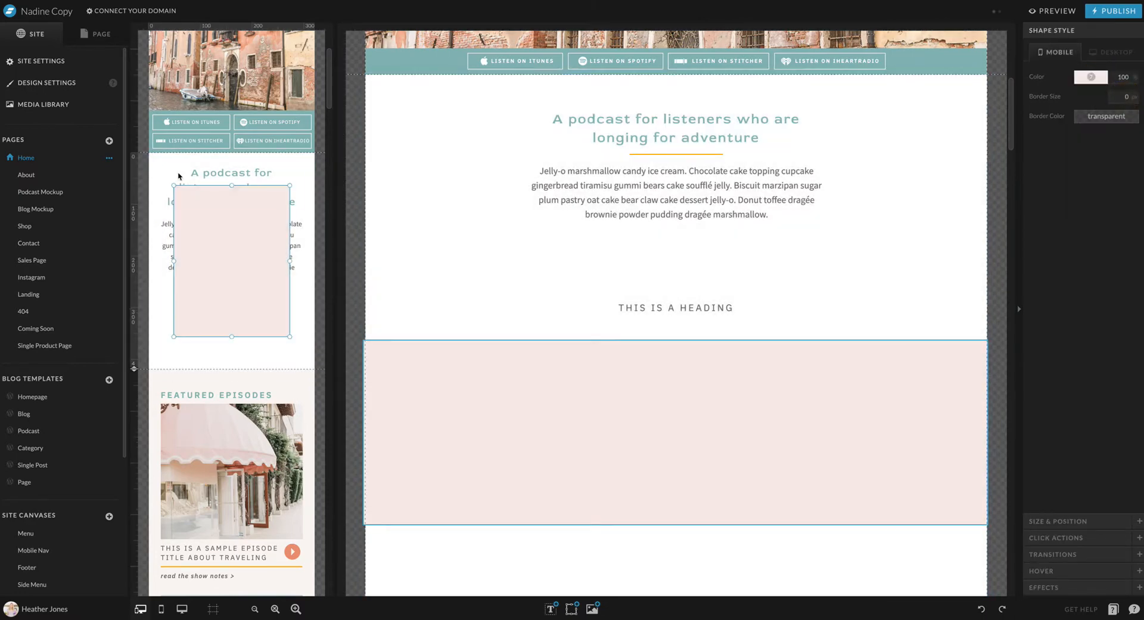
Reshape the mobile pink rectangle into a tall full-width band below the heading and extend the mobile canvas further below it
drag(231, 185, 316, 330)
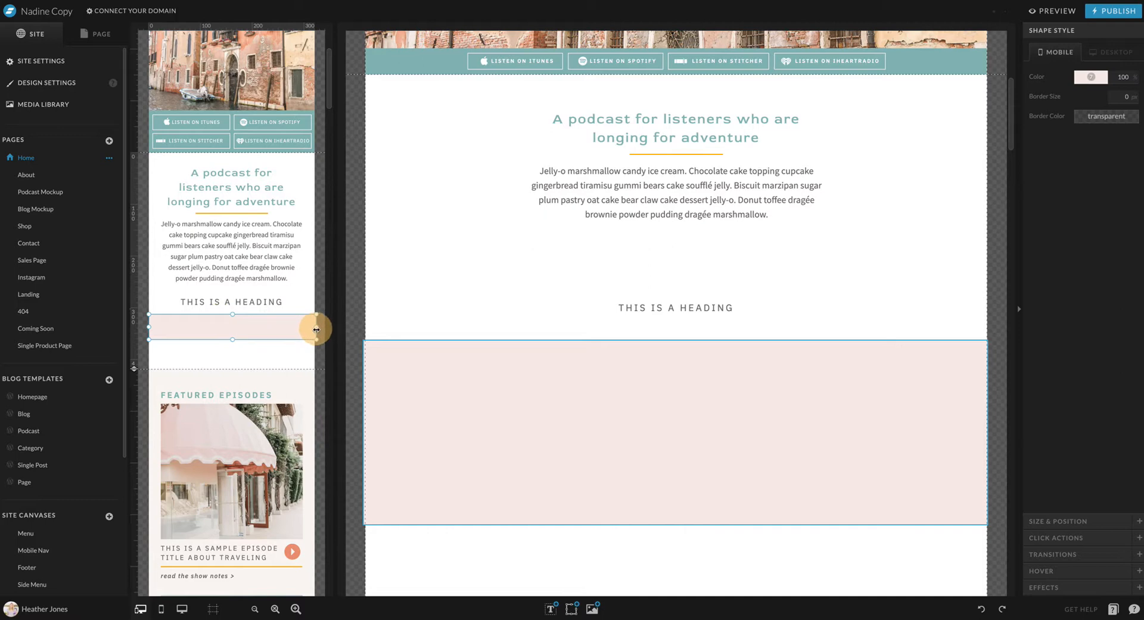
drag(134, 369, 164, 549)
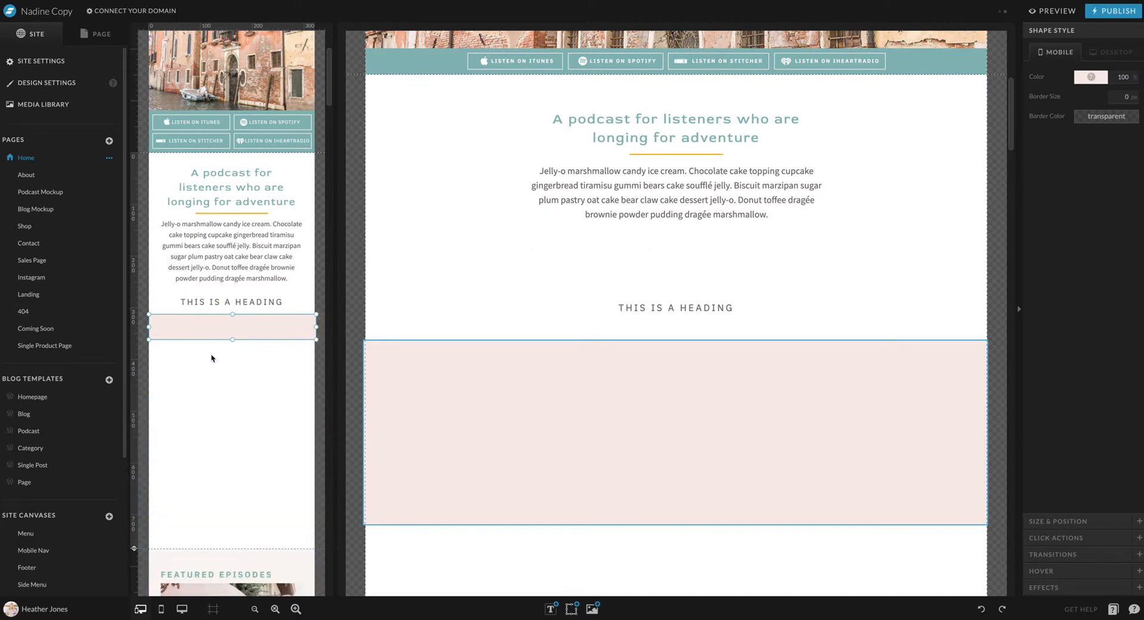
drag(233, 339, 234, 444)
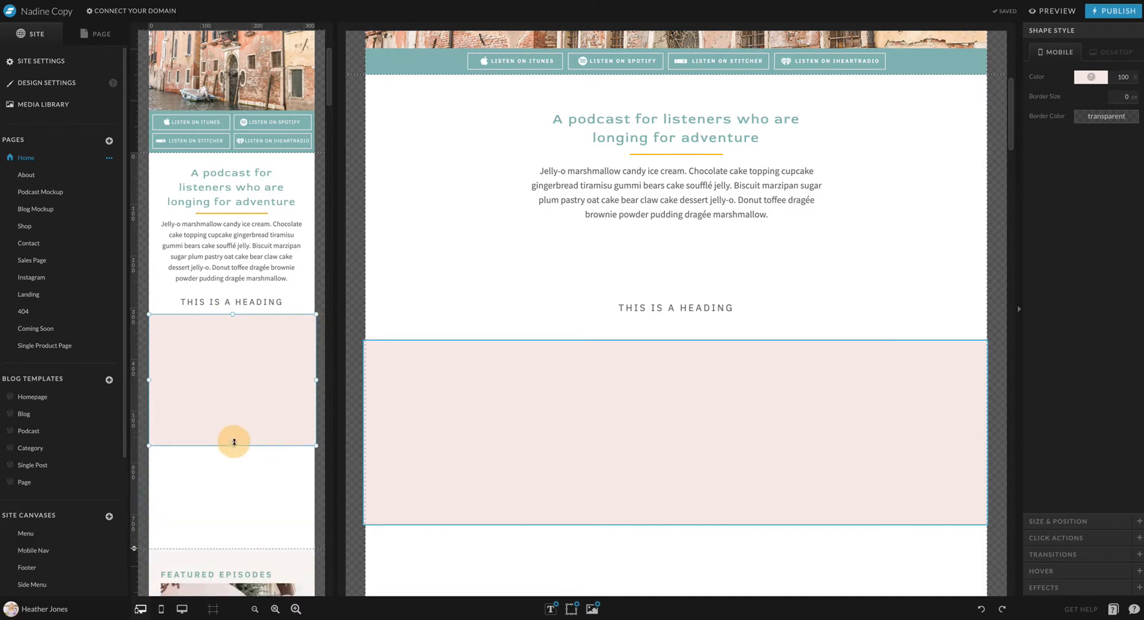
Add an icon to the intro section and place it on the desktop pink band, right of center
click(807, 390)
scroll(807, 390, down, 3)
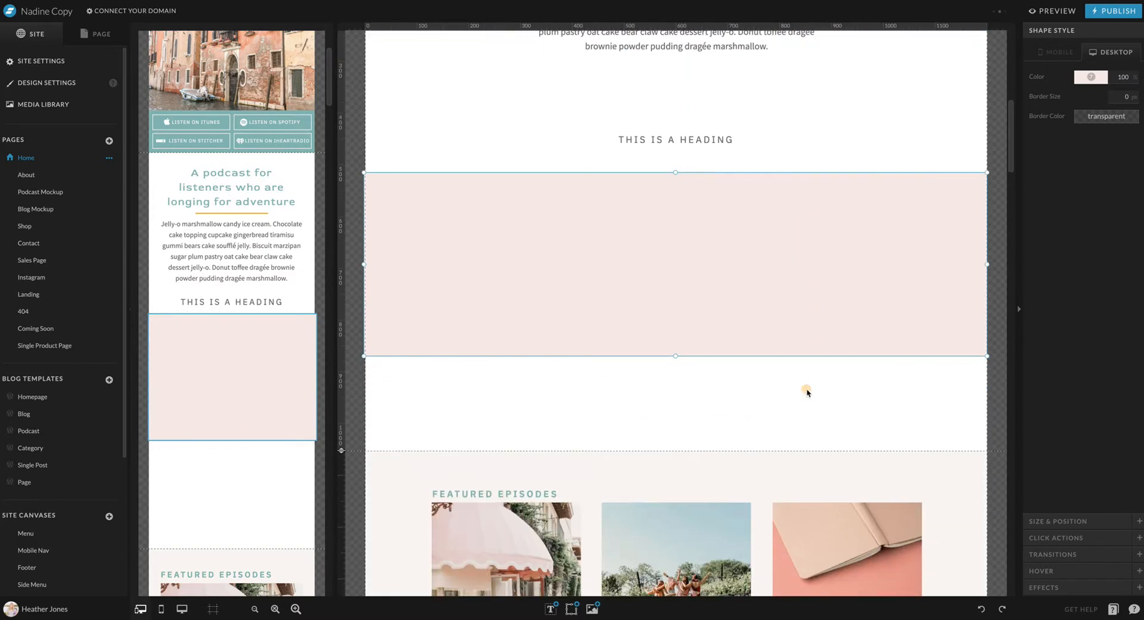
click(807, 392)
scroll(807, 392, down, 1)
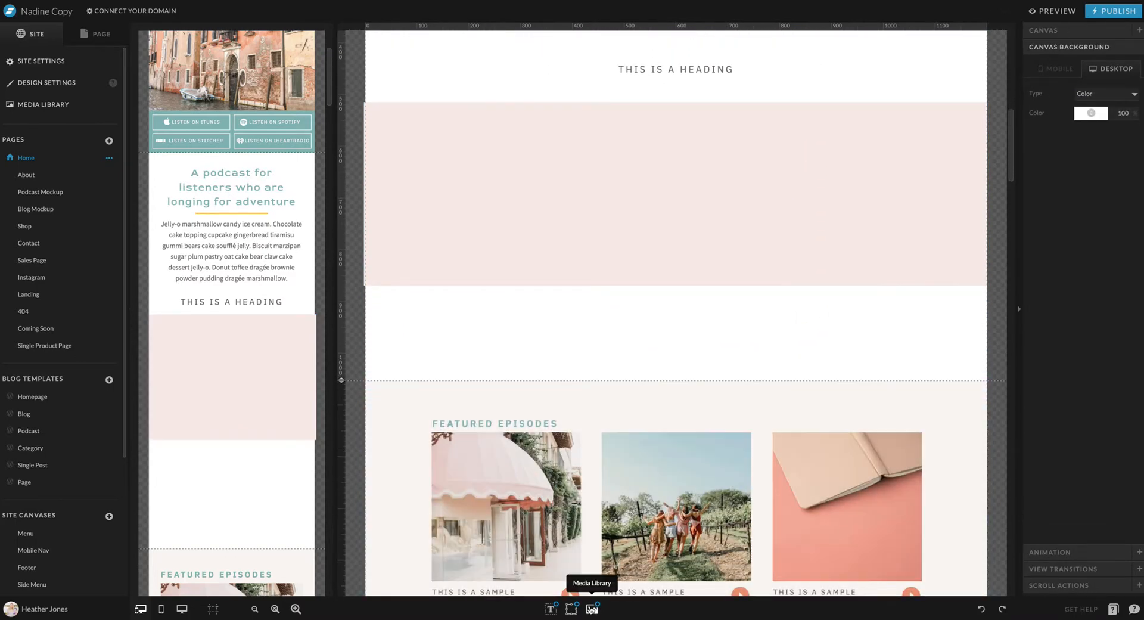
click(576, 610)
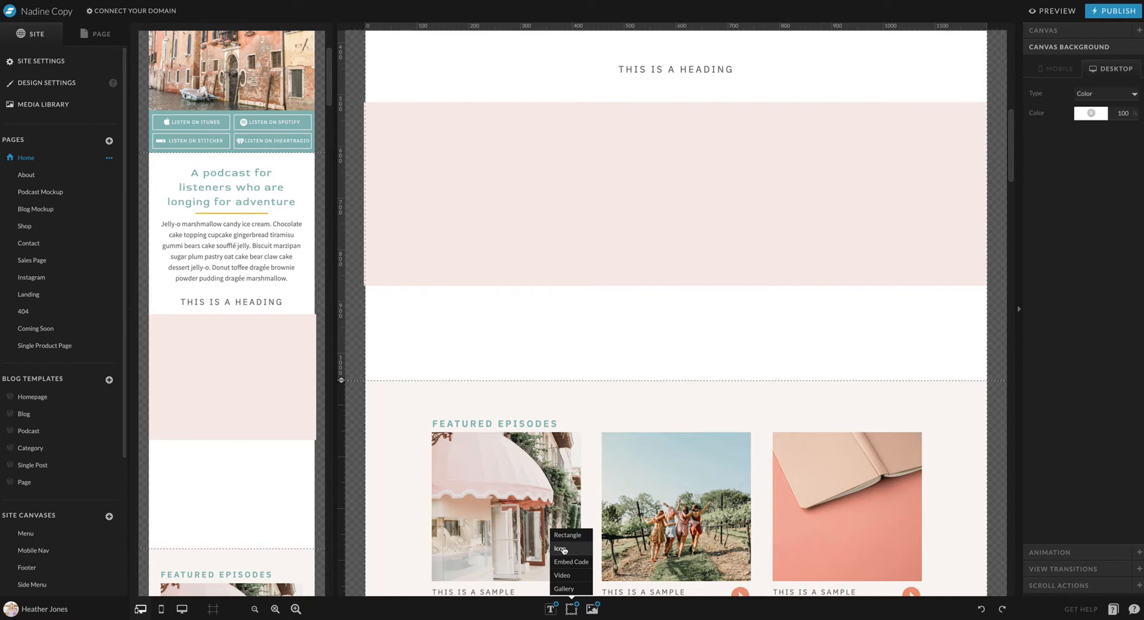
click(563, 549)
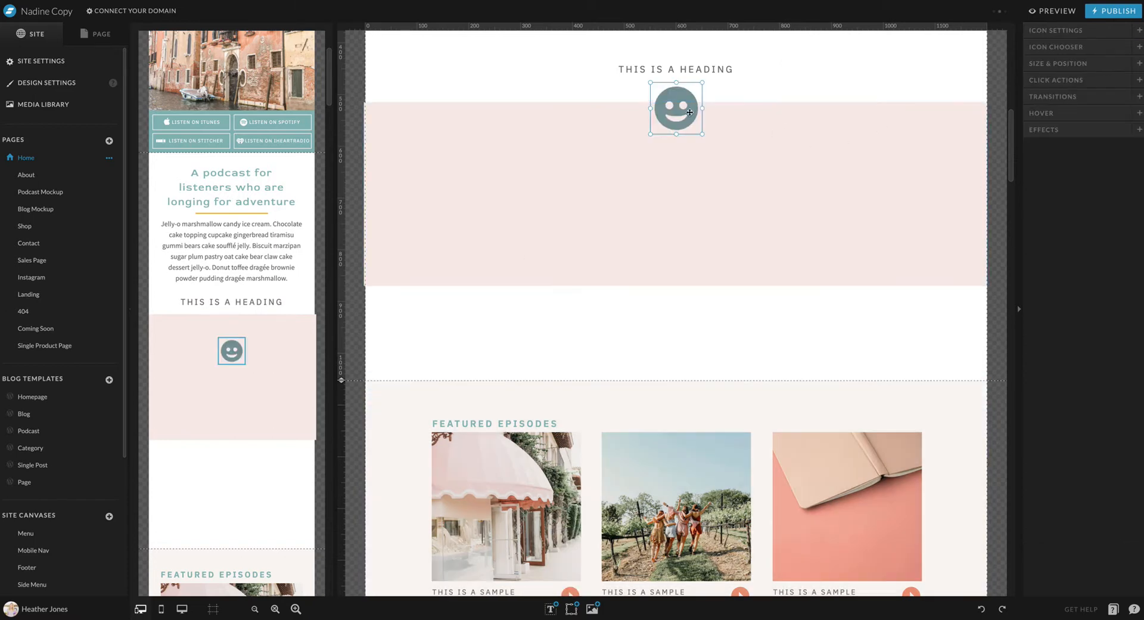
drag(690, 112, 825, 169)
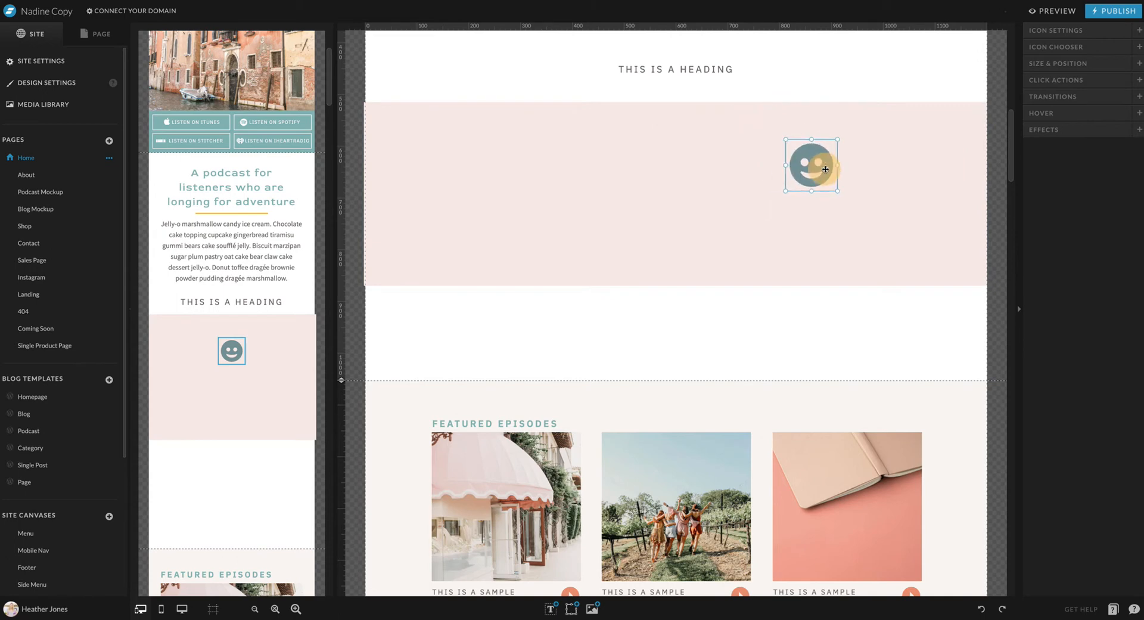
Try the circled right arrow and right chevron for the icon, and settle on the outlined checkbox with a tick
click(1107, 46)
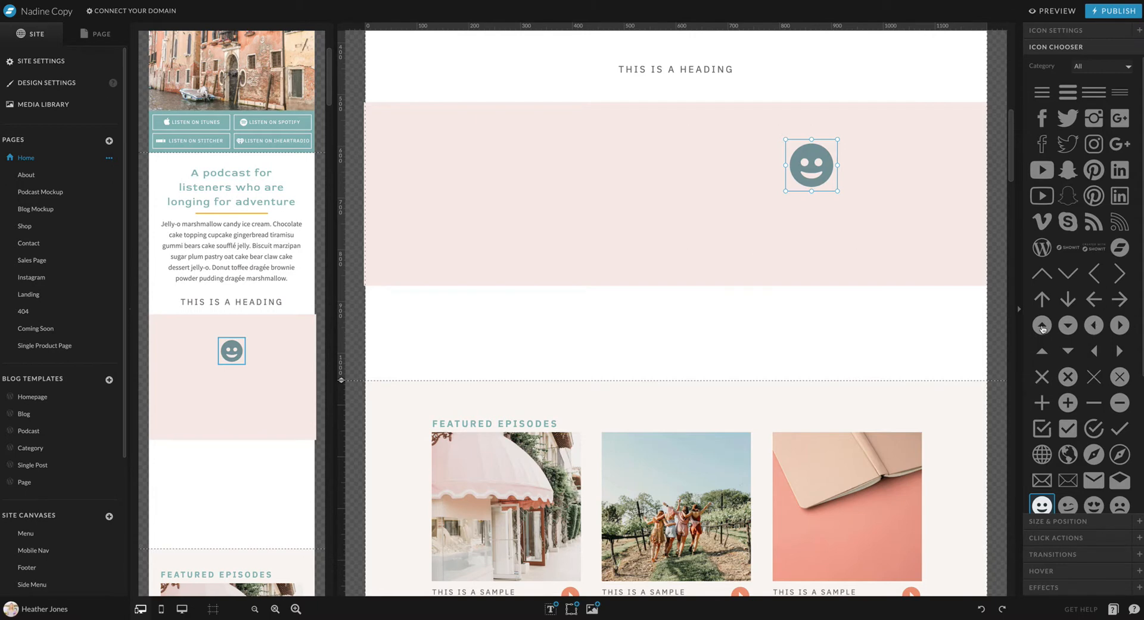
click(1118, 326)
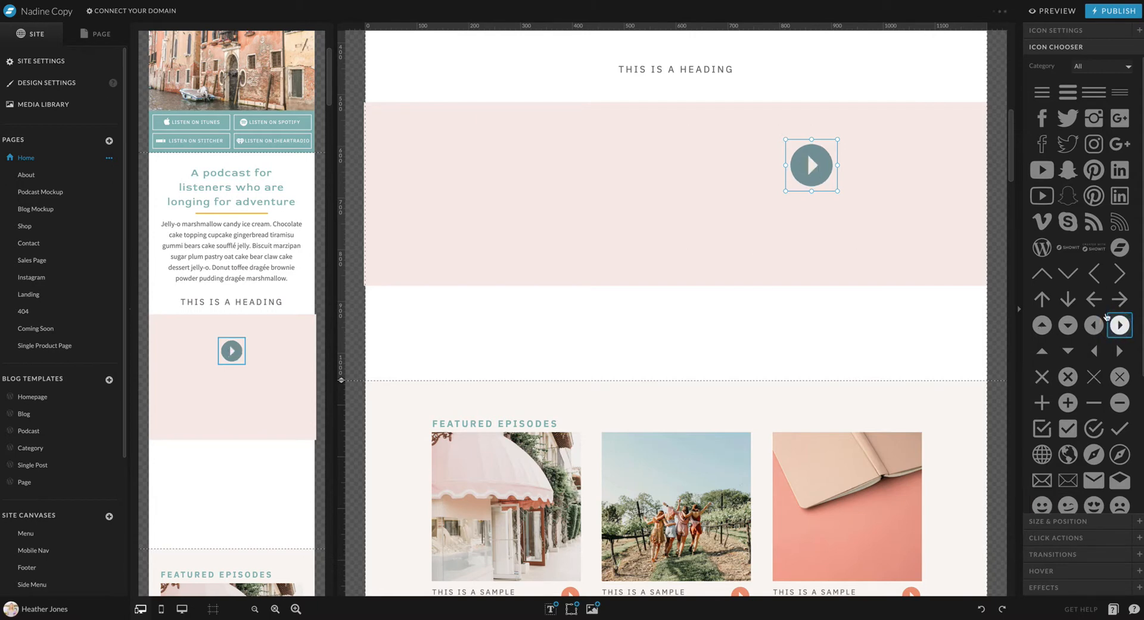
click(1119, 273)
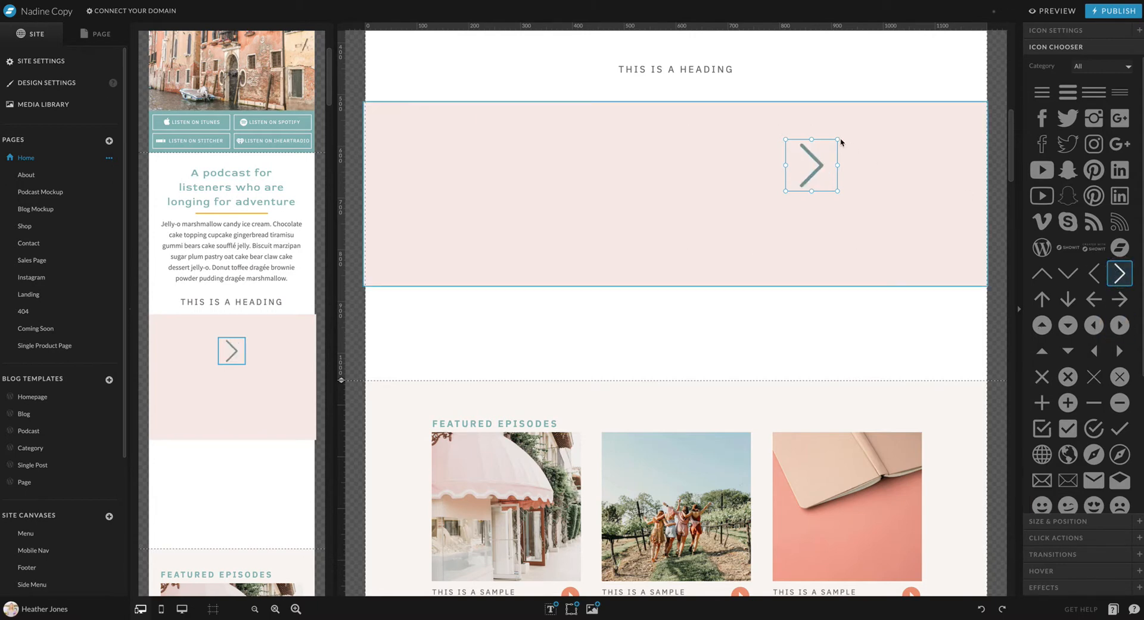
scroll(1070, 357, down, 4)
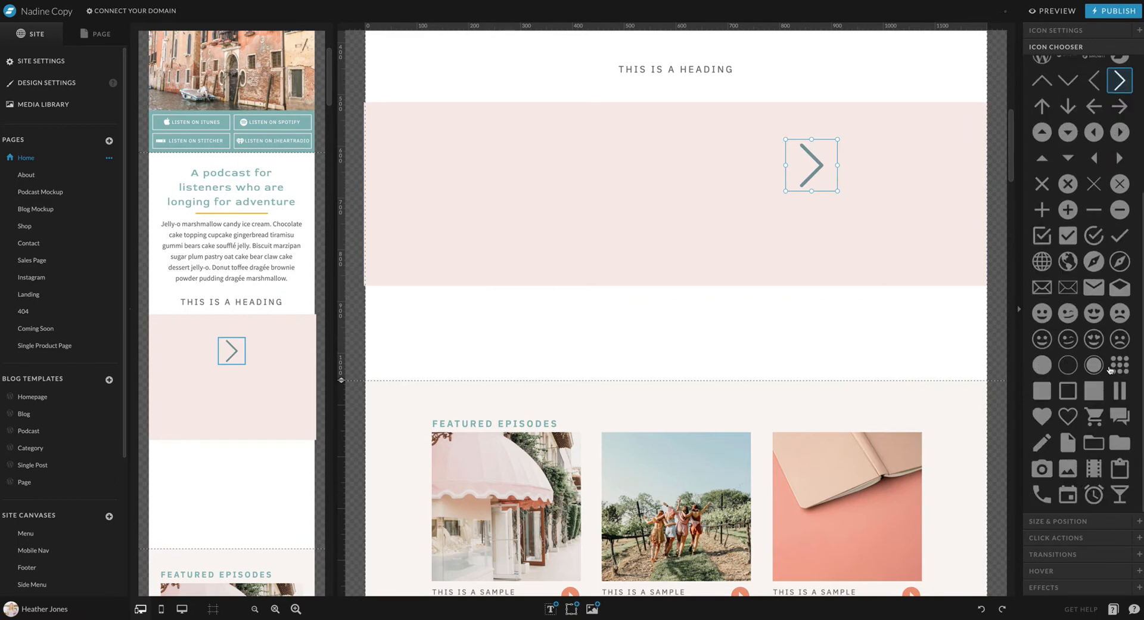
click(1042, 236)
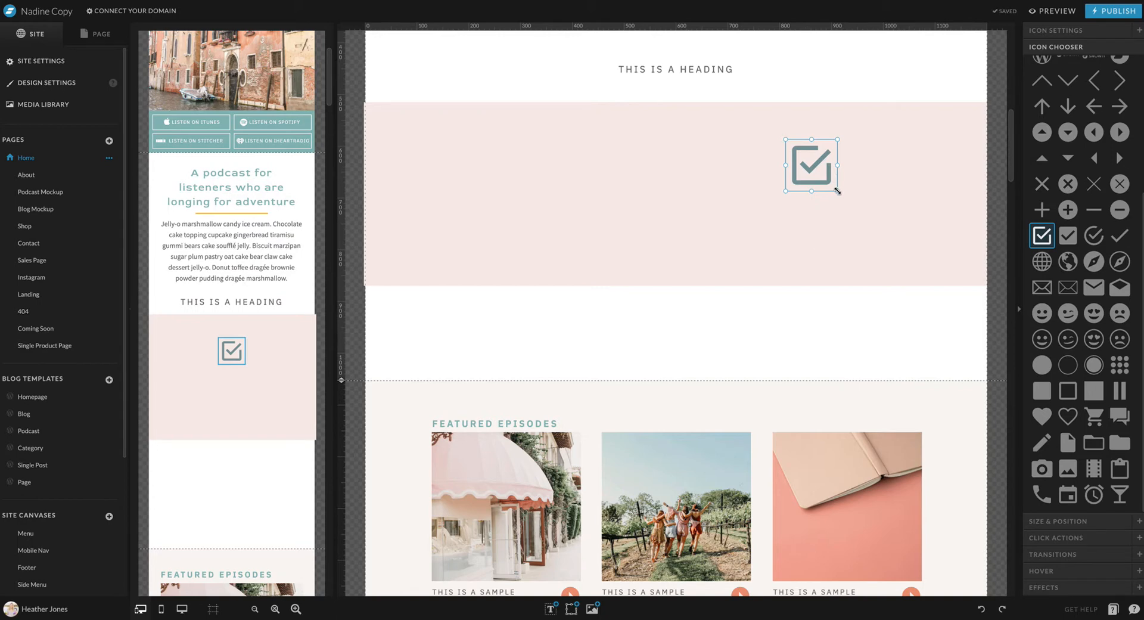
Shrink the checkbox icon on desktop and mobile, and place it near the upper left of the pink band
drag(837, 191, 638, 142)
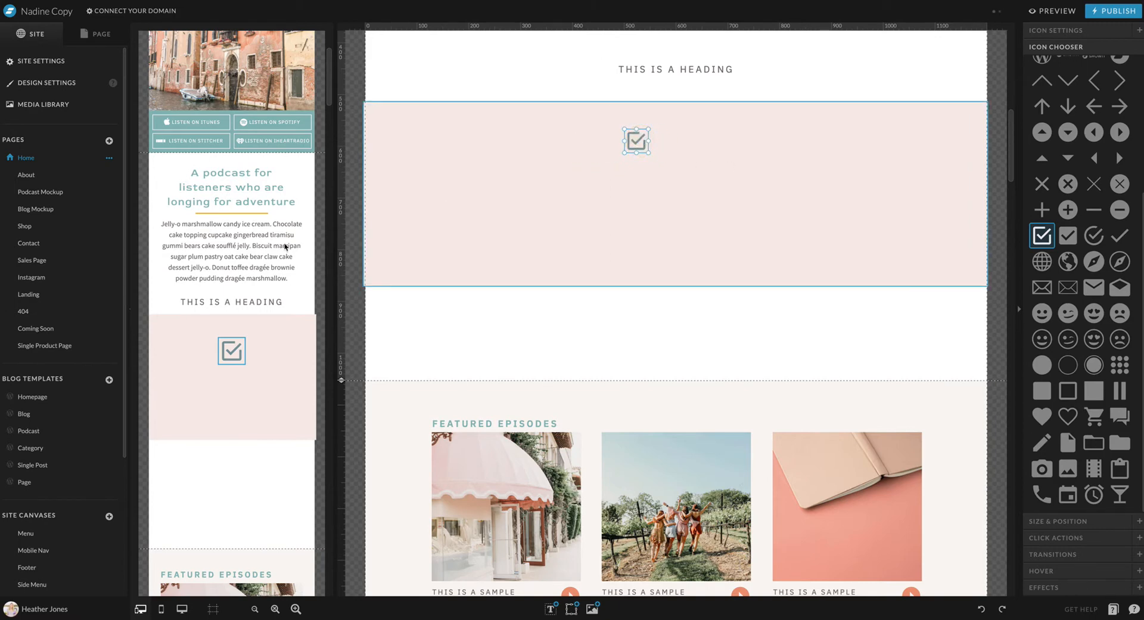
click(248, 318)
click(232, 351)
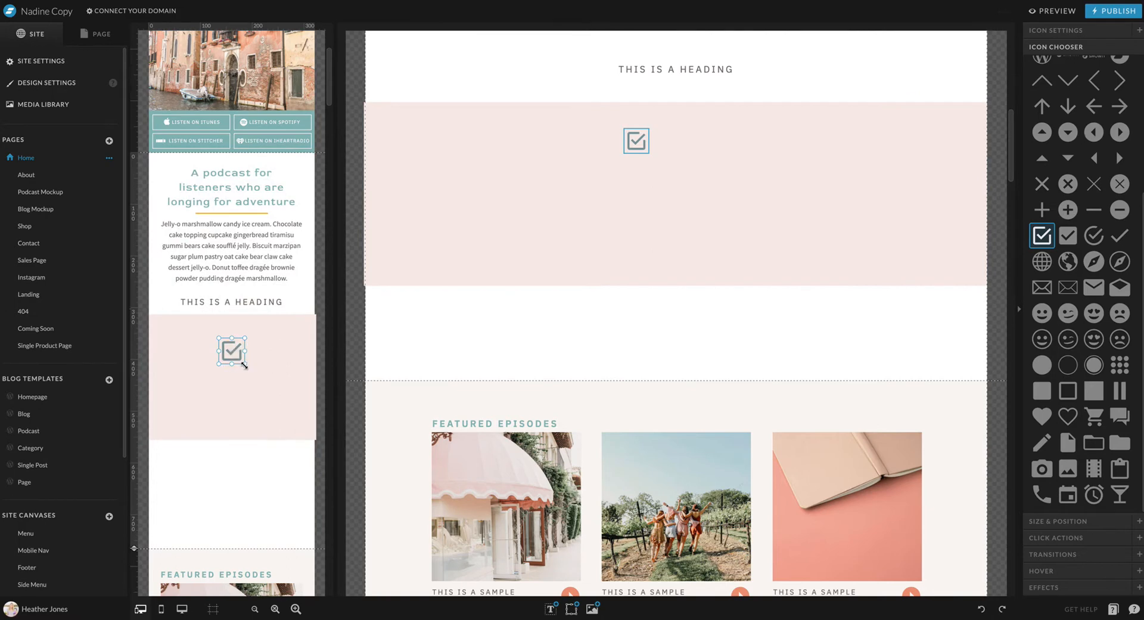
drag(244, 366, 183, 340)
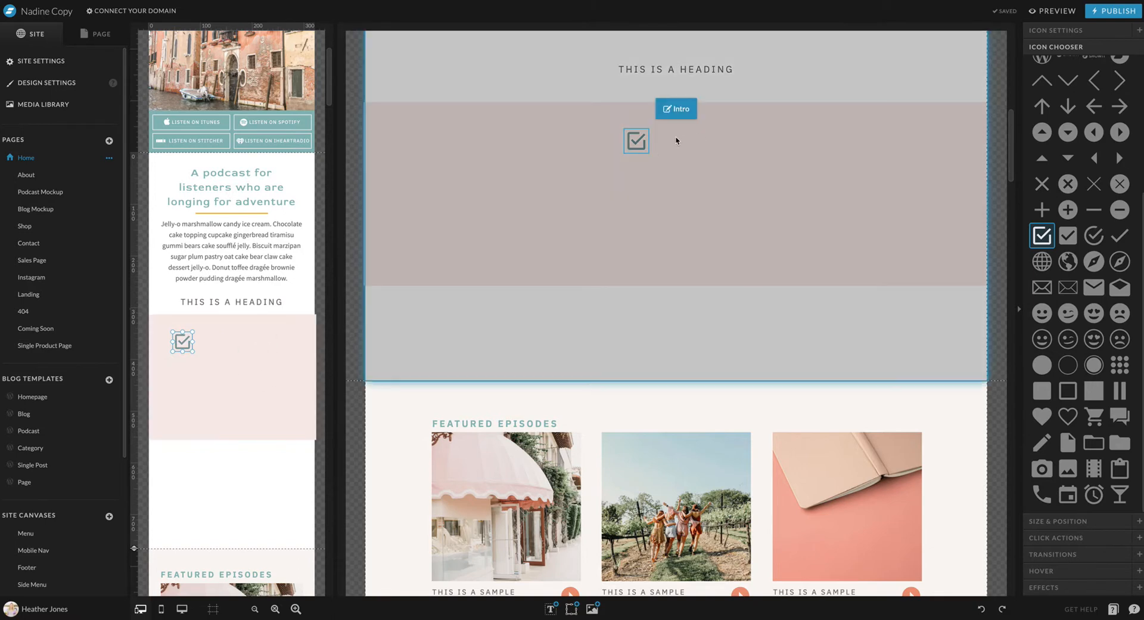
Move the desktop checkbox icon further left and stretch the desktop pink band downward
click(677, 109)
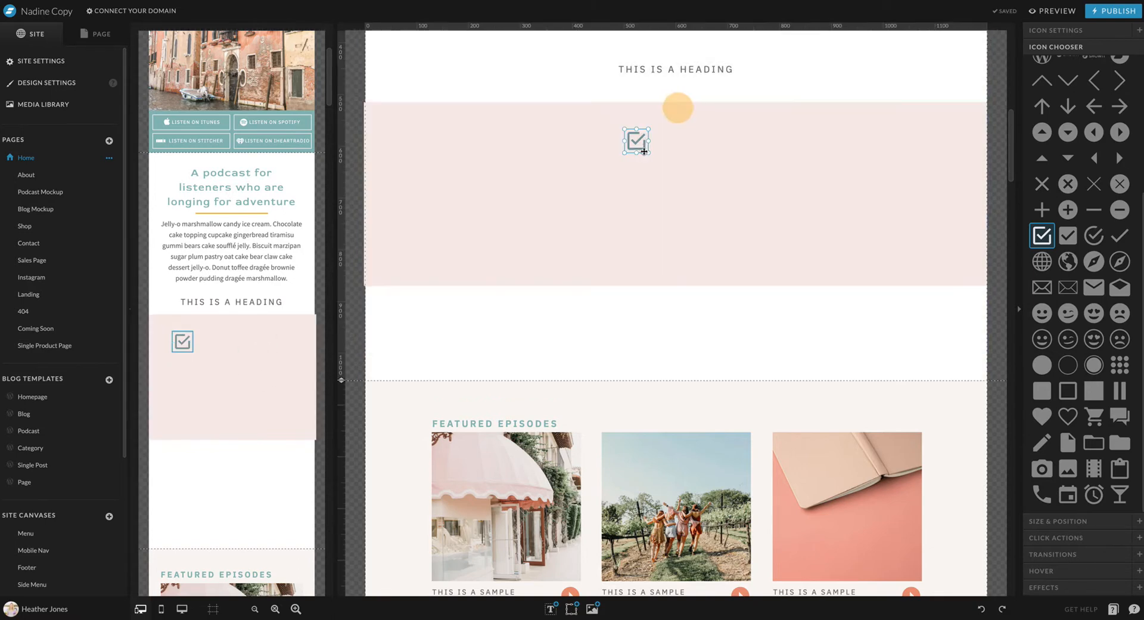
drag(636, 141, 579, 141)
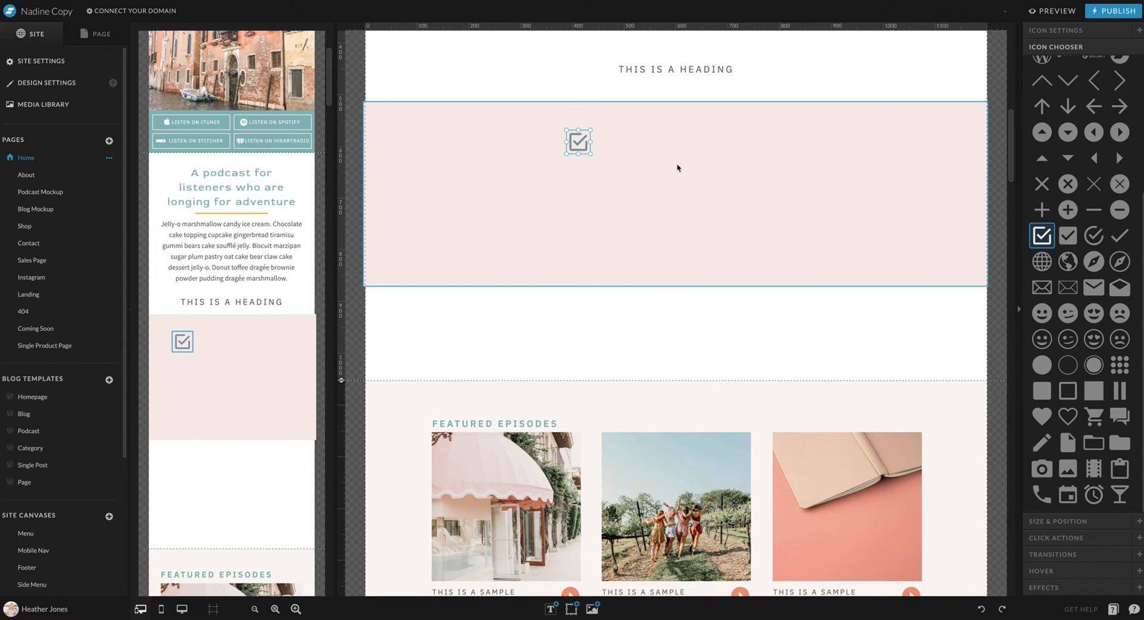
click(677, 168)
drag(676, 286, 675, 315)
Make three duplicates of the checkbox icon and spread them over the desktop pink band
click(585, 143)
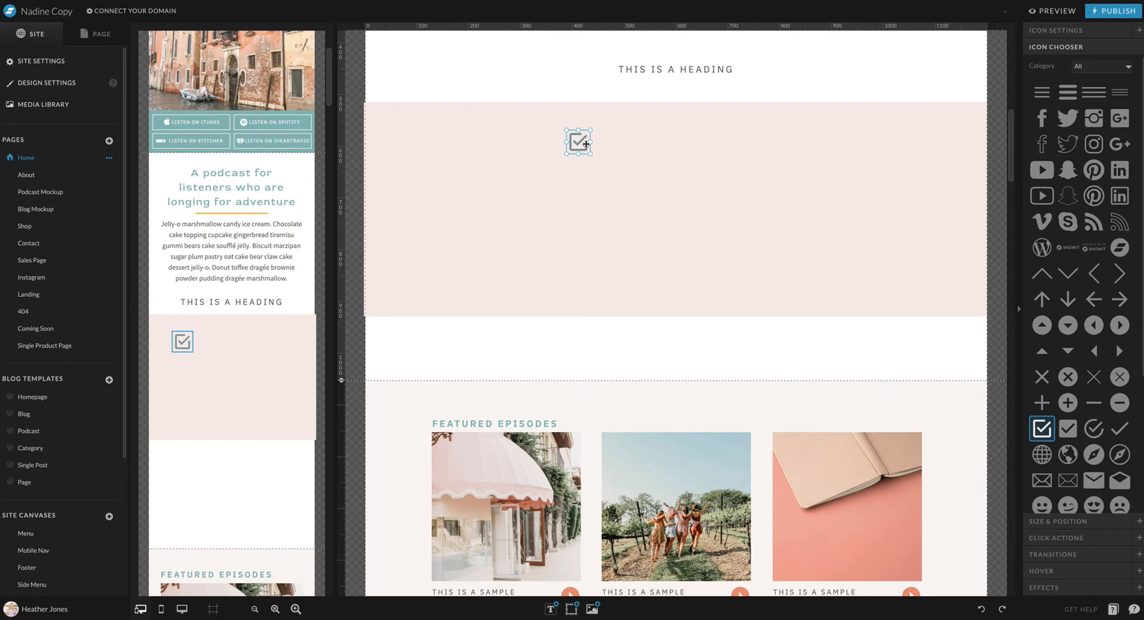
drag(587, 144, 645, 155)
drag(578, 142, 621, 191)
drag(578, 141, 497, 208)
Arrange the four overlapping mobile checkbox icons in a column down the left side of the pink band
click(183, 342)
drag(183, 341, 180, 416)
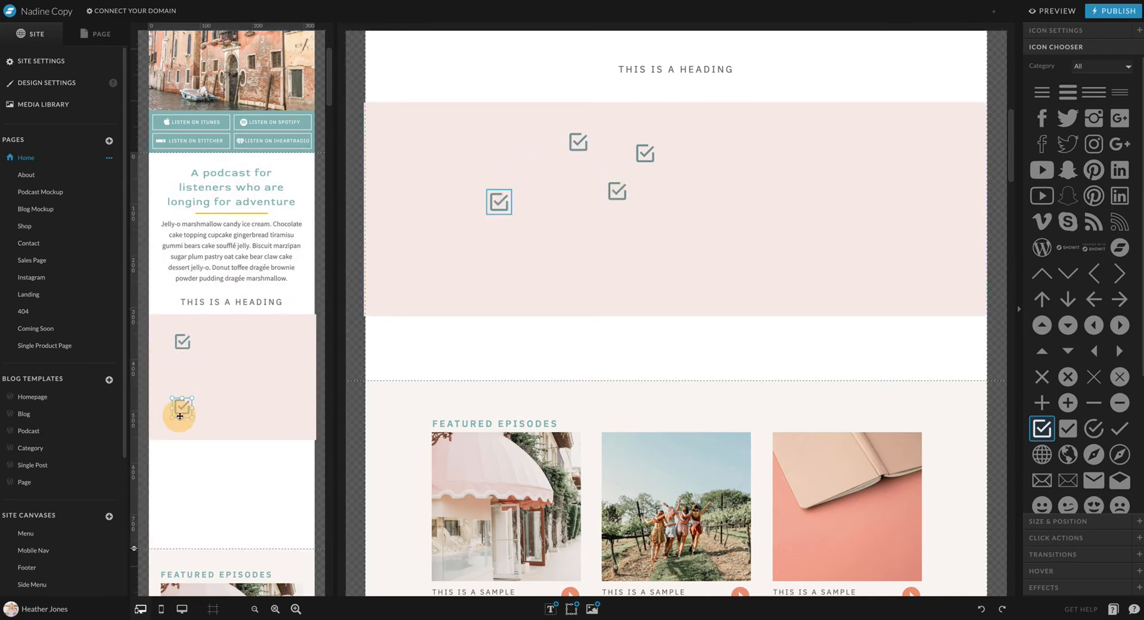
drag(182, 342, 182, 364)
click(183, 344)
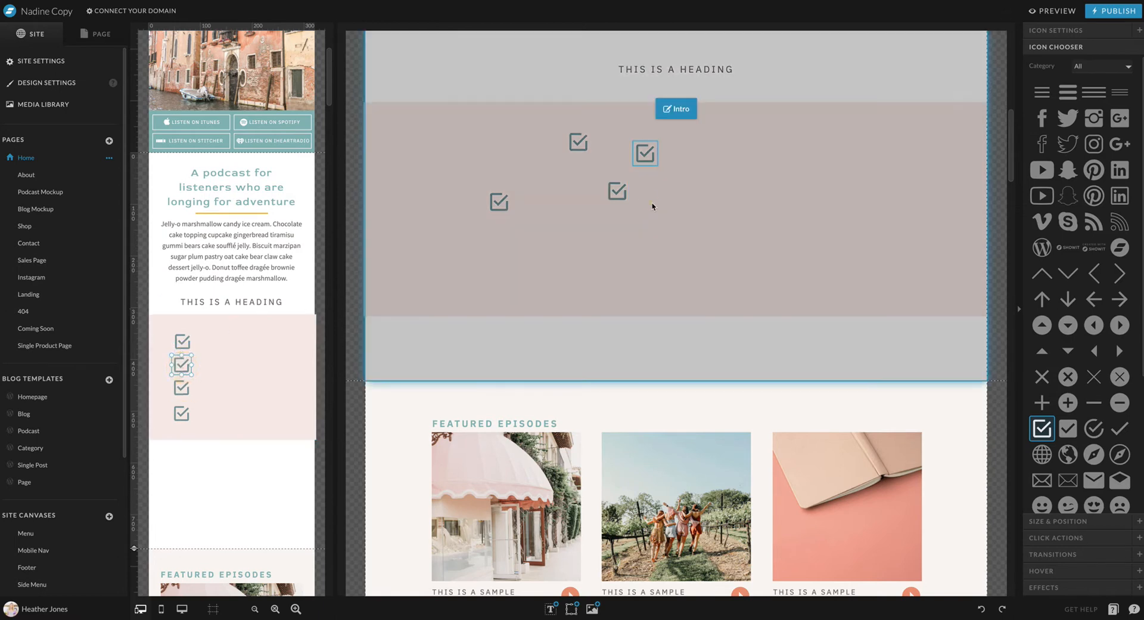
Align the four desktop checkbox icons to their common horizontal center and distribute them with equal vertical spacing
click(649, 156)
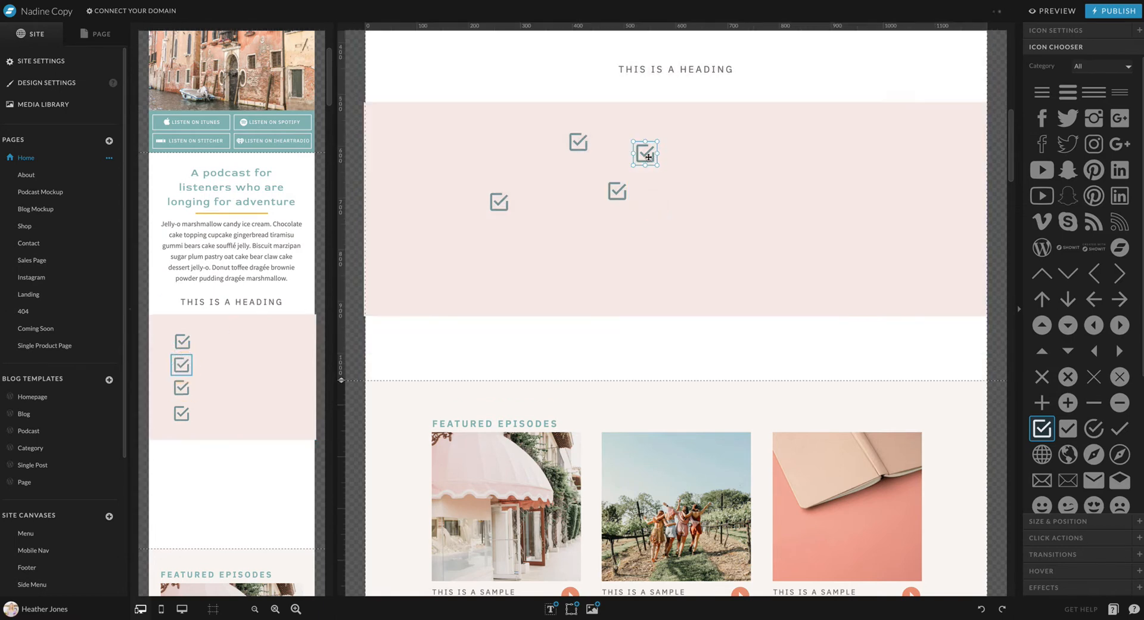
shift+click(580, 142)
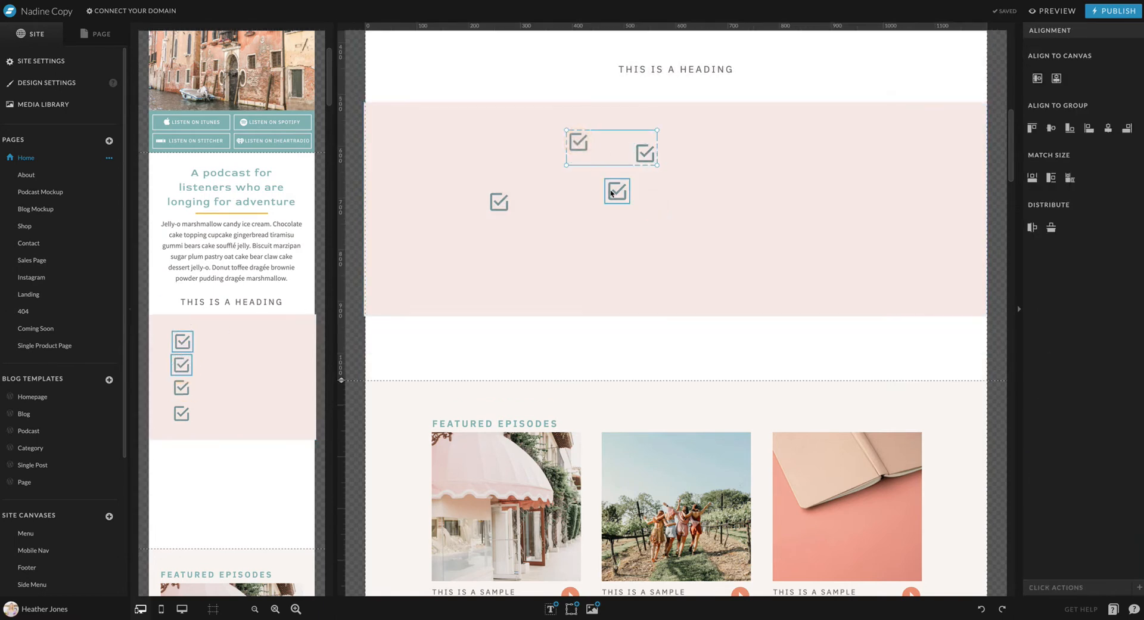
shift+click(618, 190)
shift+click(499, 202)
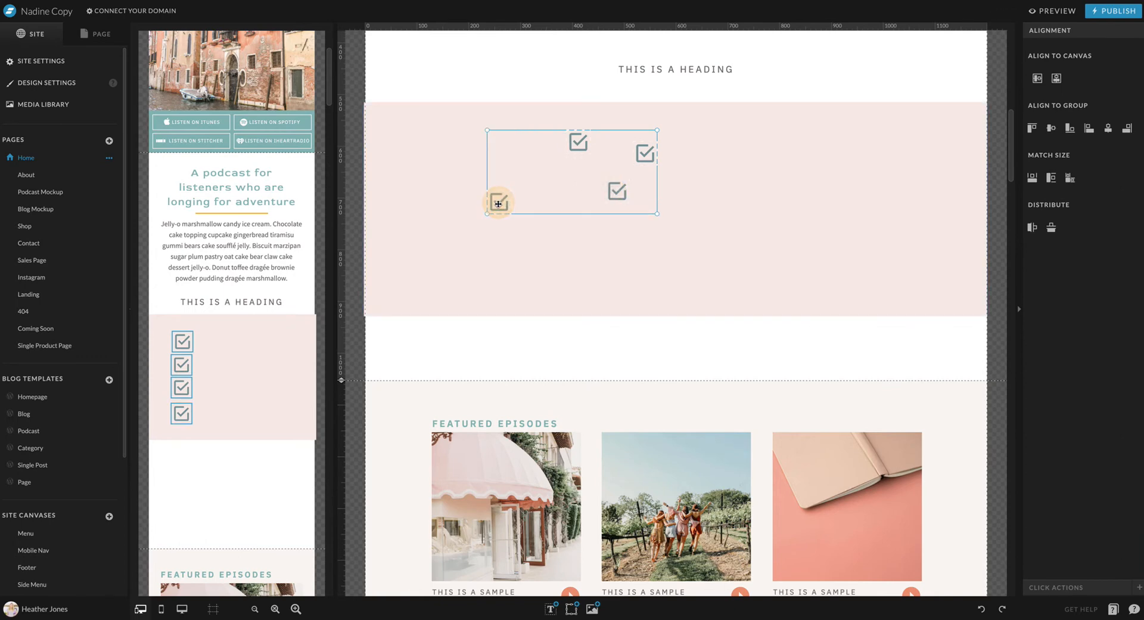
click(1108, 132)
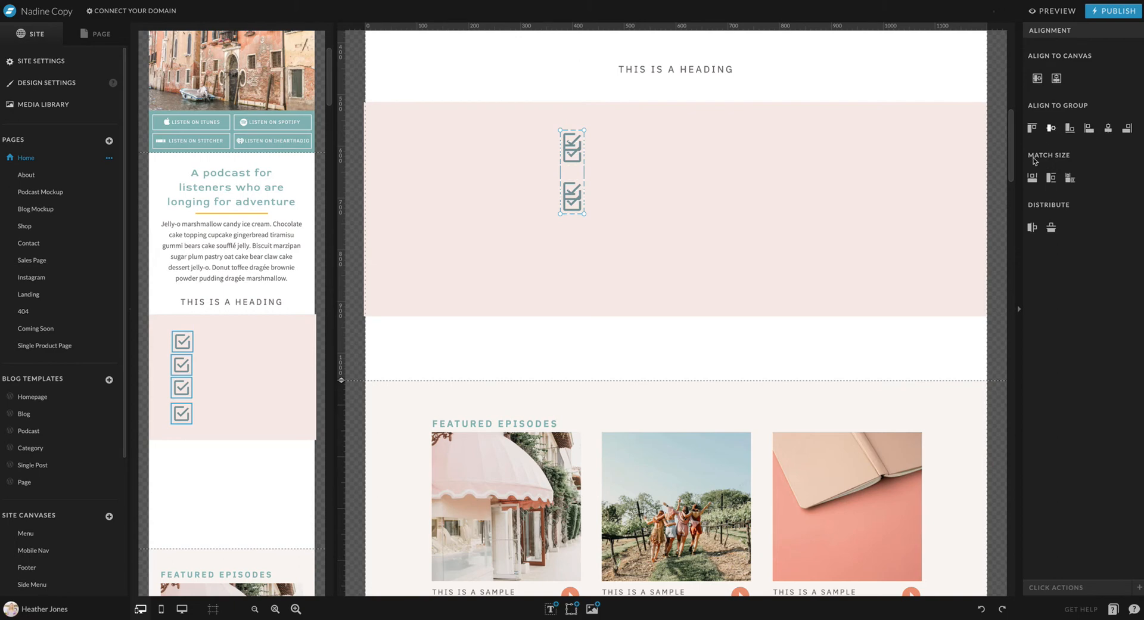
click(1052, 230)
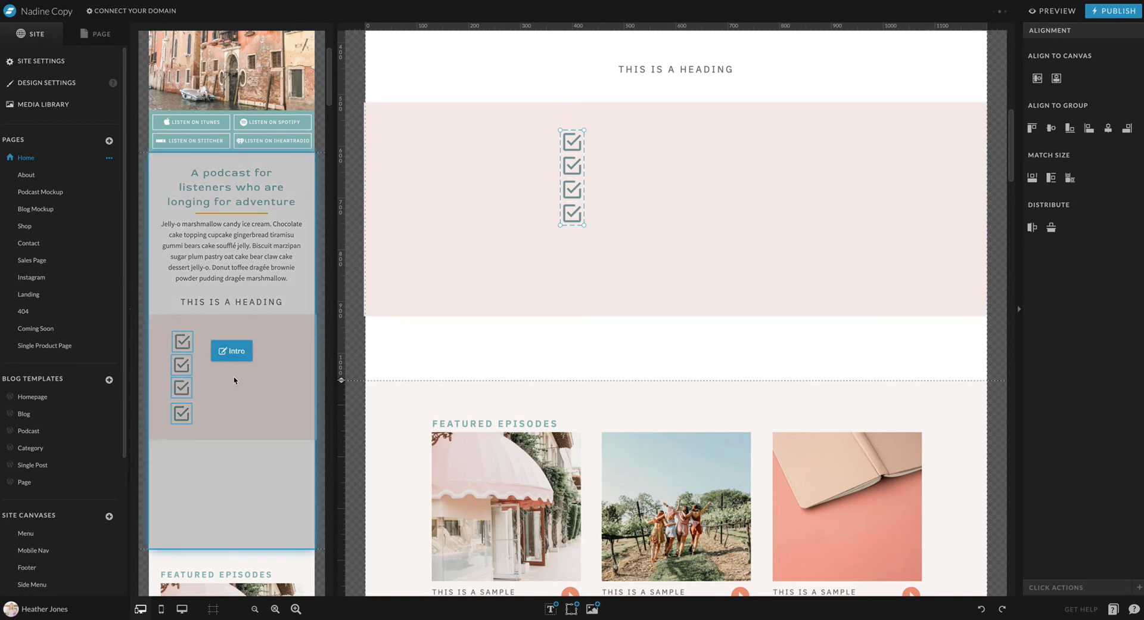
Distribute the four mobile checkbox icons with equal vertical spacing and align them to their common horizontal center
click(230, 352)
click(1051, 228)
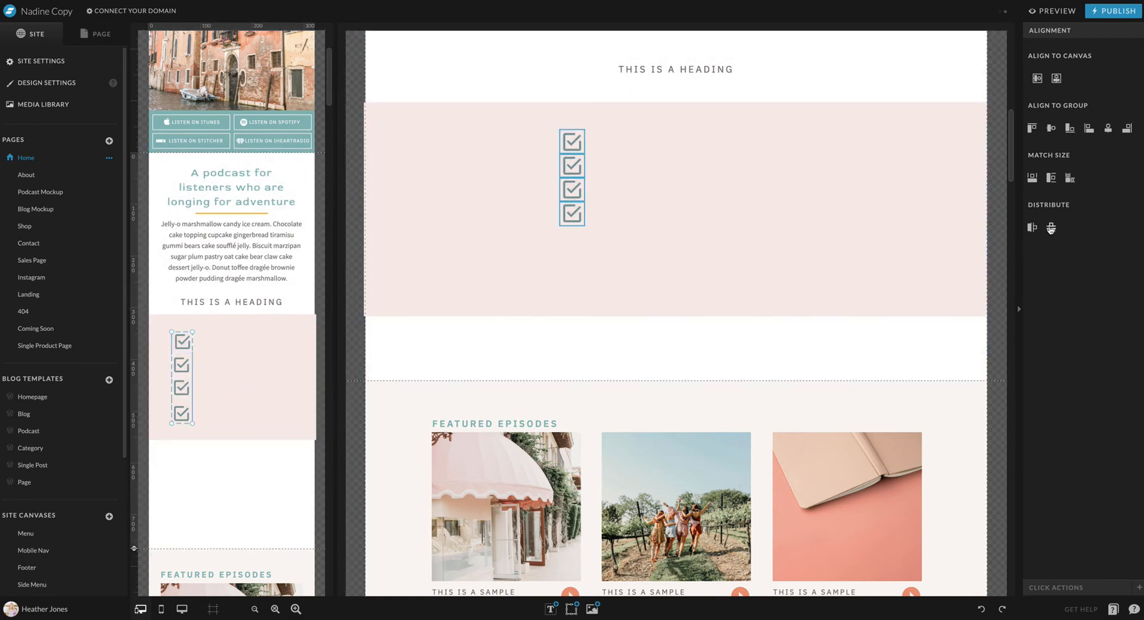
click(1109, 130)
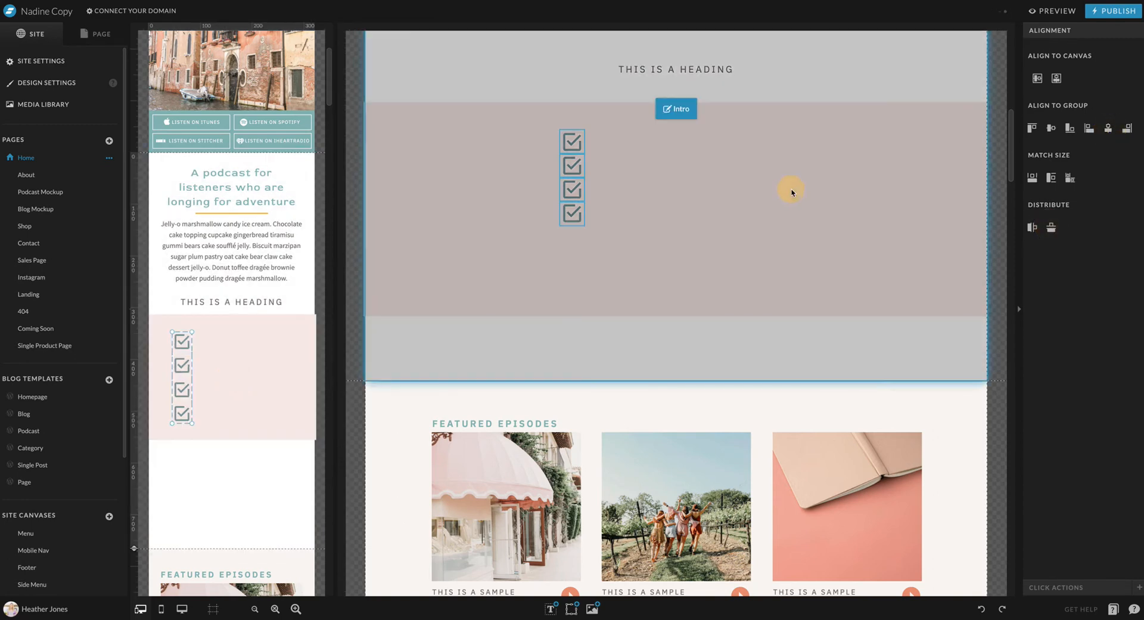
click(573, 141)
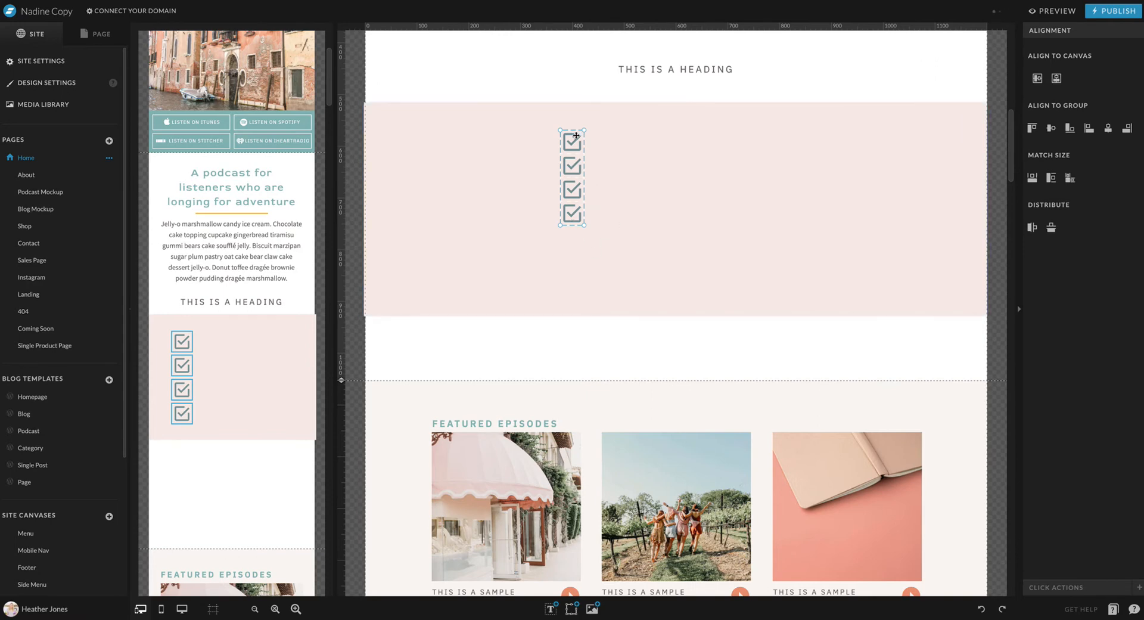
click(638, 336)
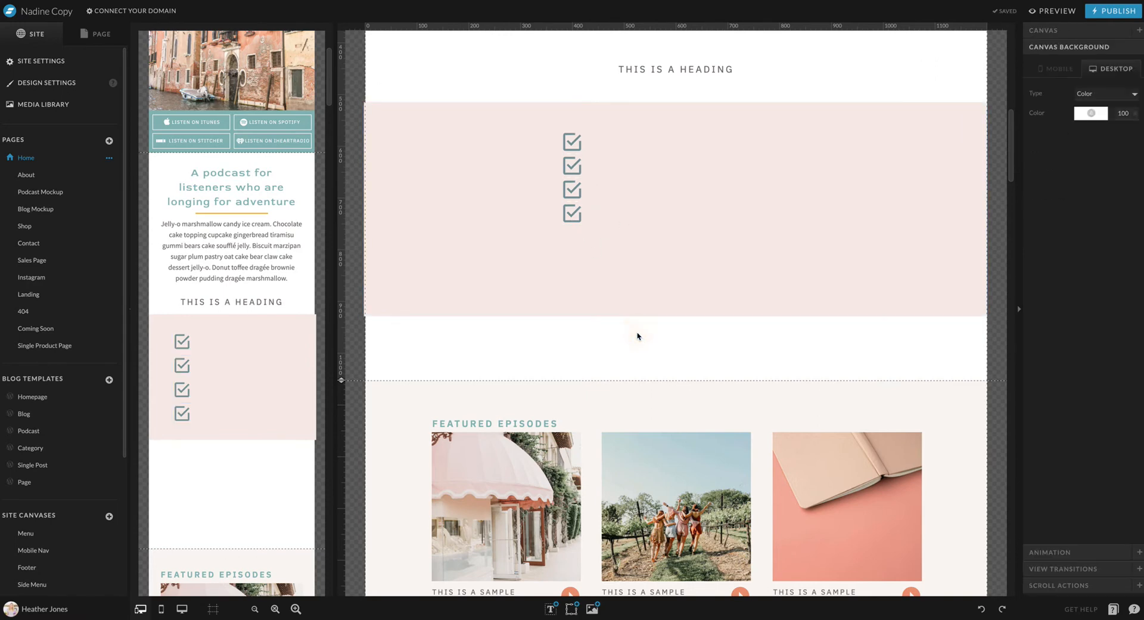
scroll(638, 334, down, 4)
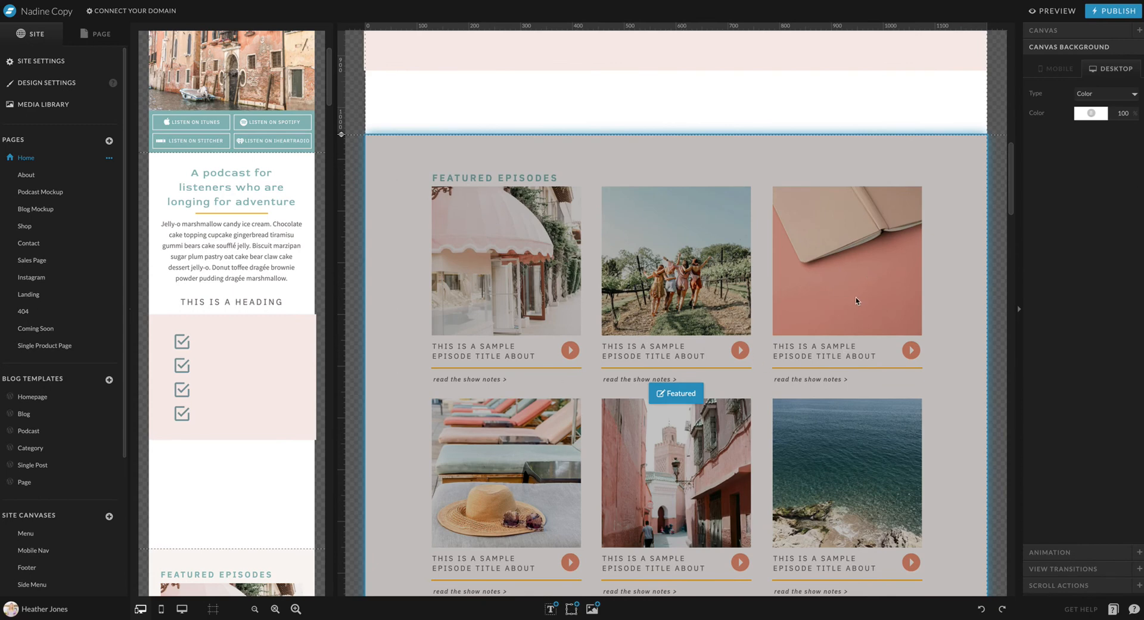
scroll(856, 298, up, 6)
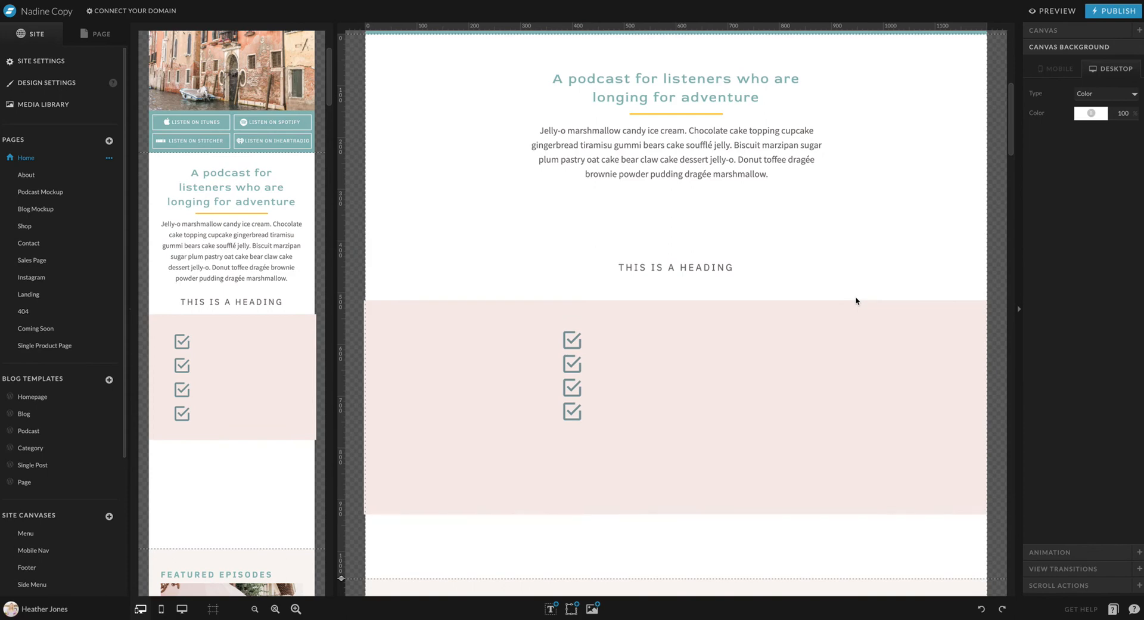
click(844, 304)
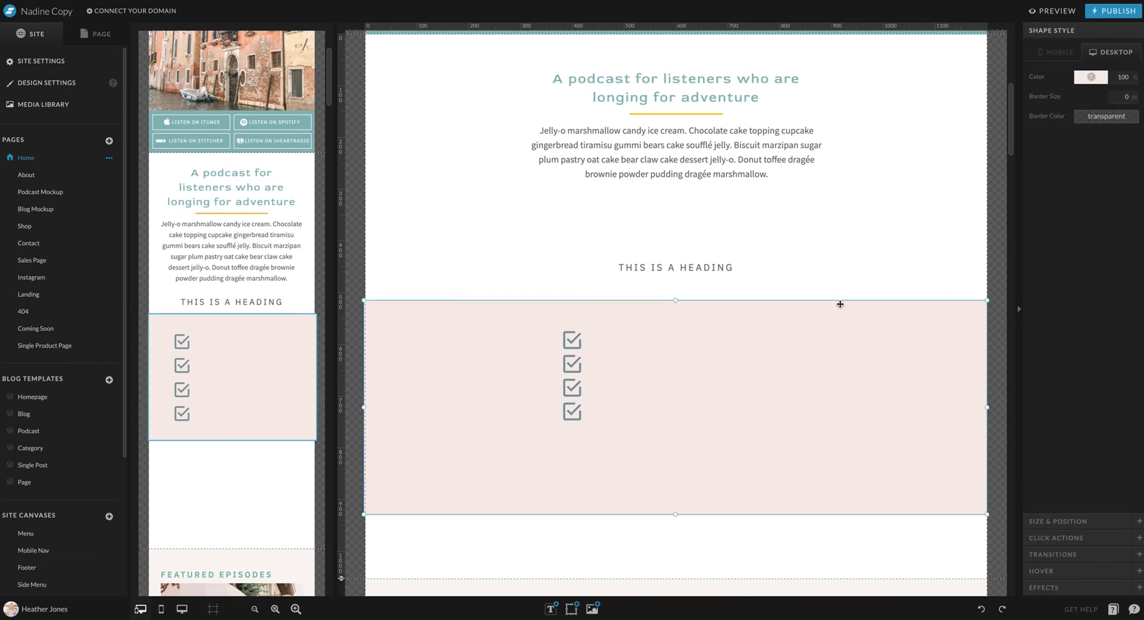
scroll(837, 309, down, 4)
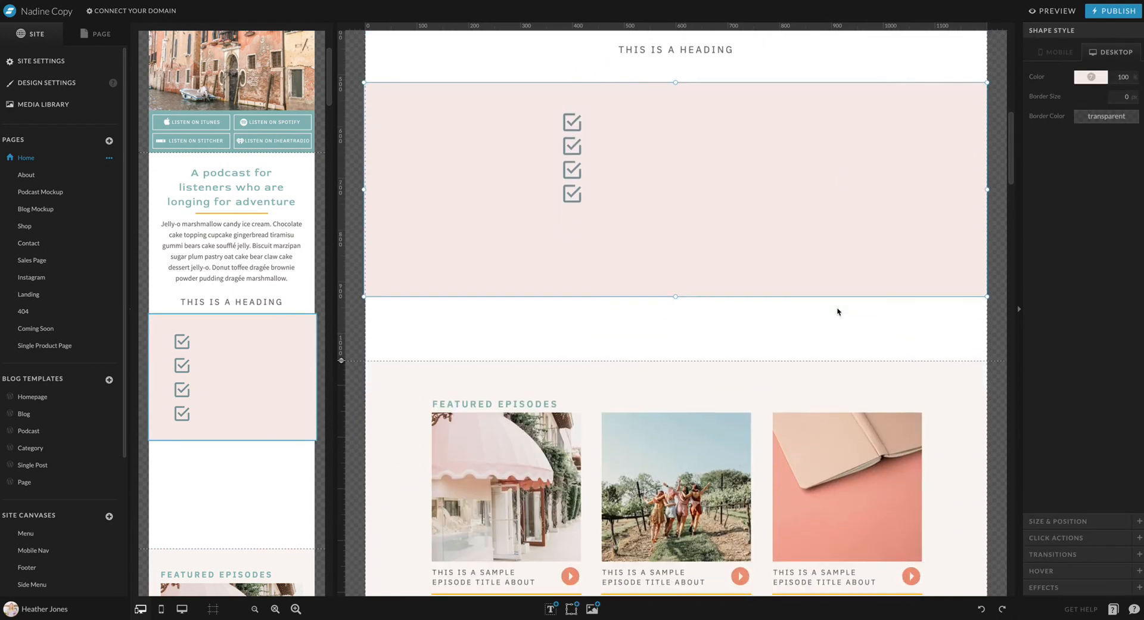
Add the beach umbrella photo from the media library to the podcast introduction section
click(837, 311)
mouse_move(576, 608)
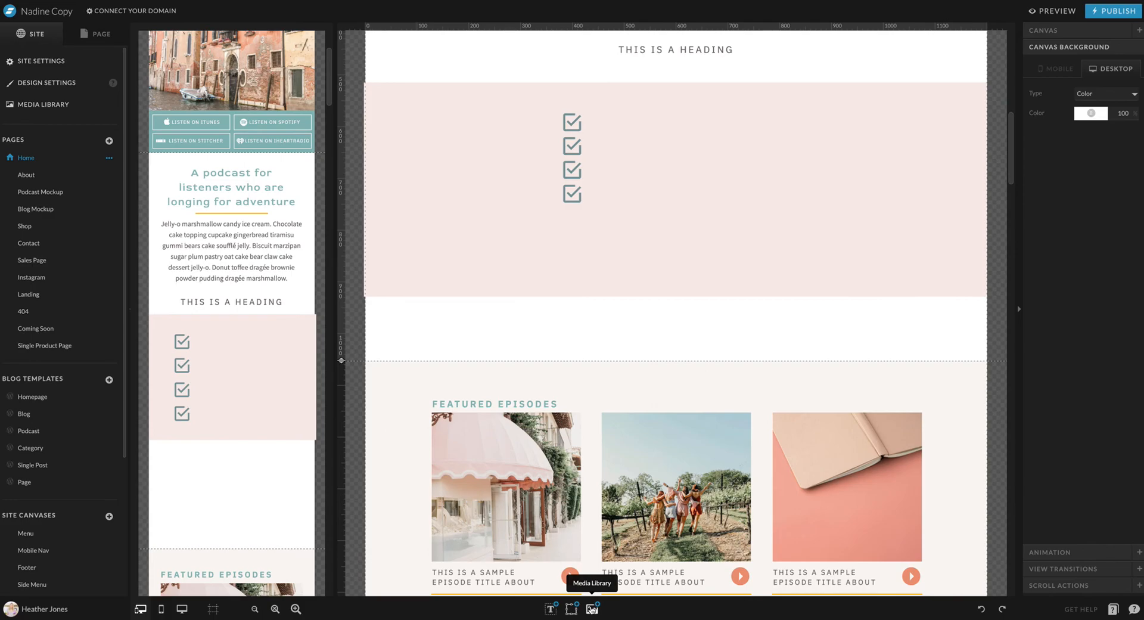
click(592, 608)
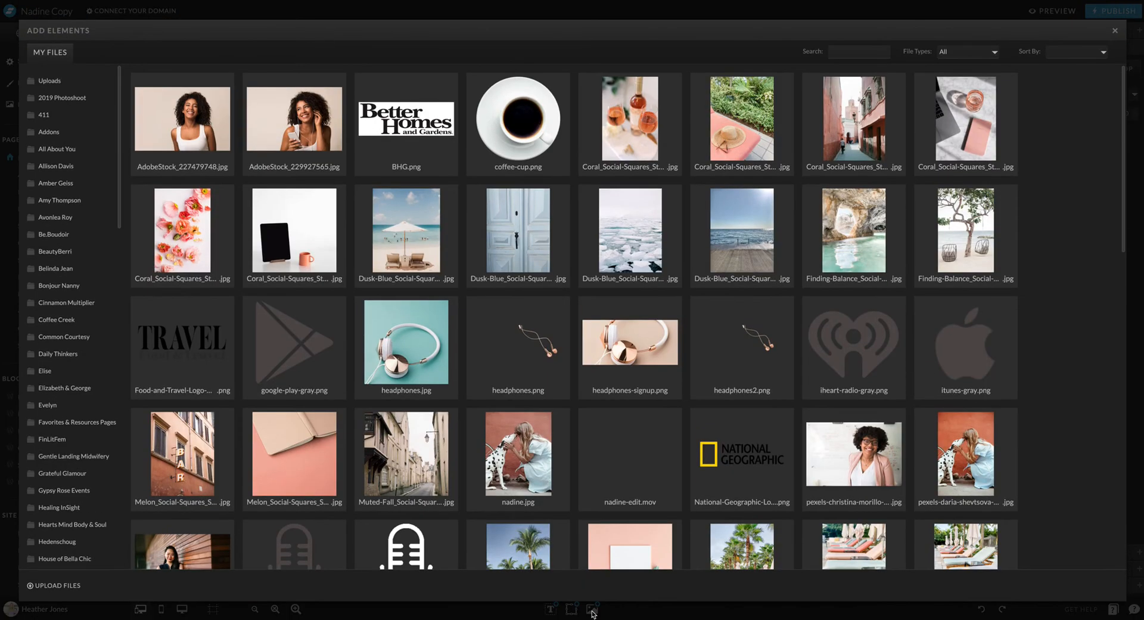
click(407, 238)
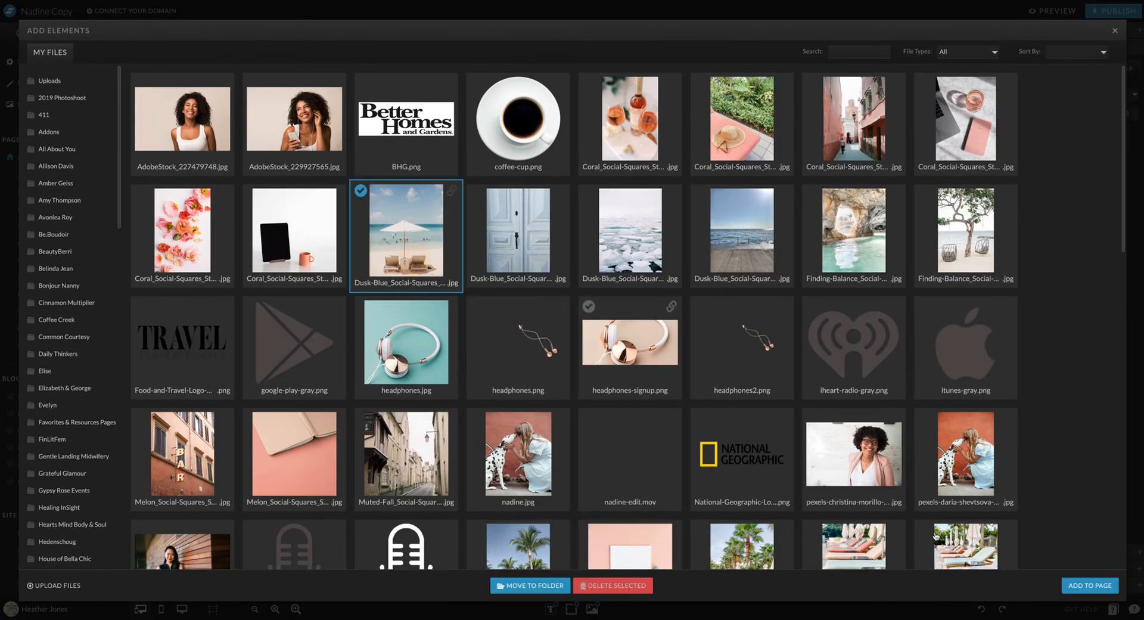
click(1091, 585)
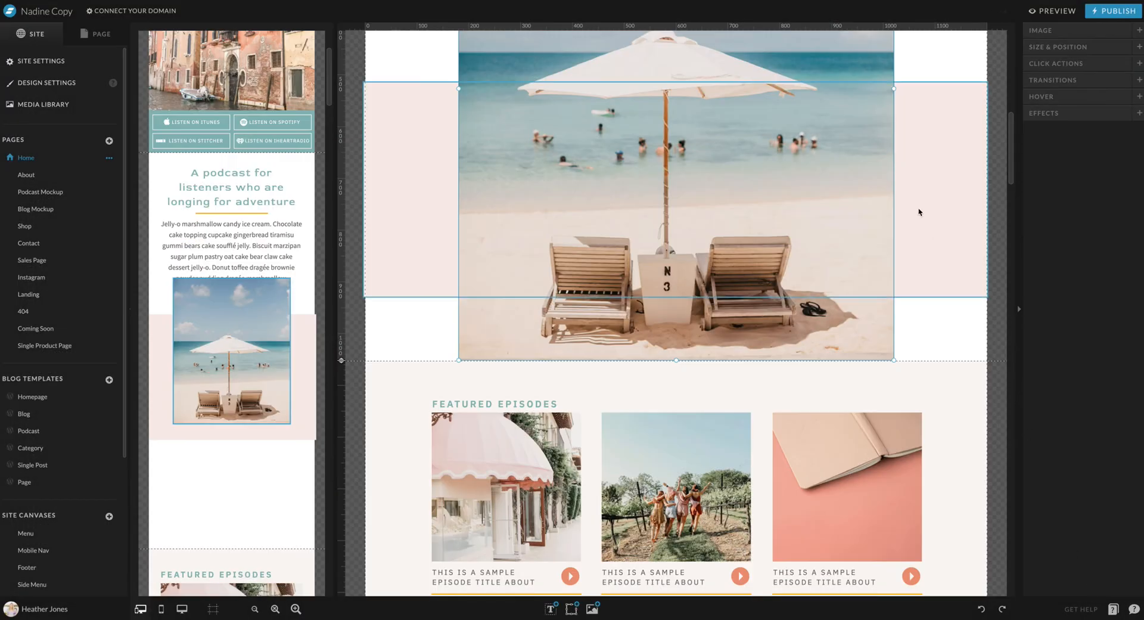
Shrink the desktop beach photo to a nearly square crop and place it over the right part of the pink band's upper edge
scroll(835, 254, up, 5)
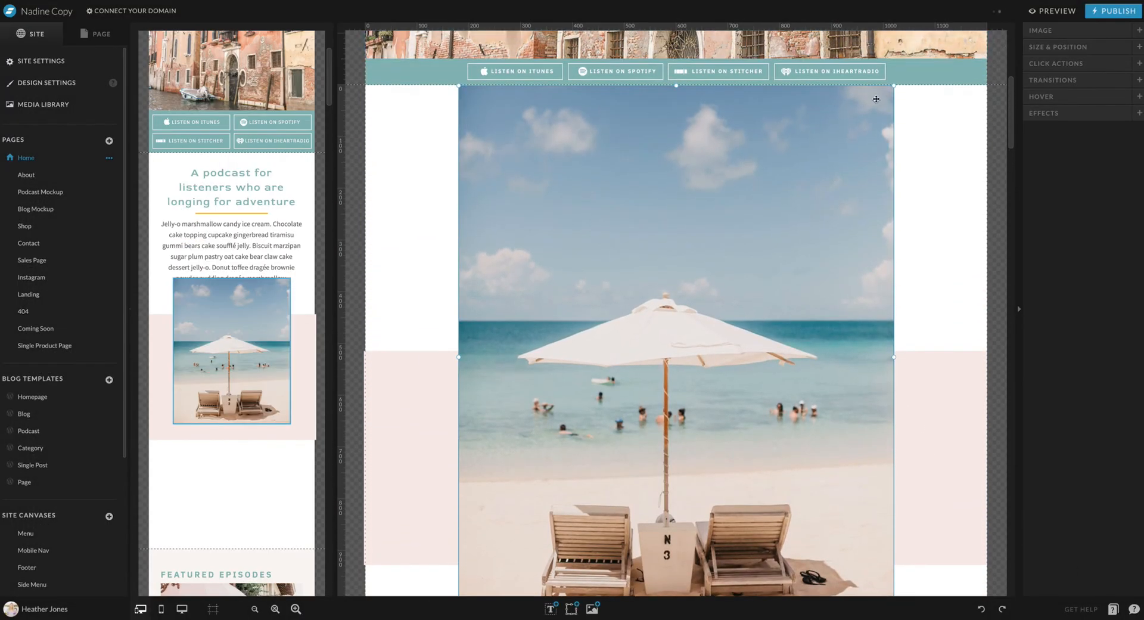
drag(894, 85, 686, 439)
drag(635, 492, 915, 375)
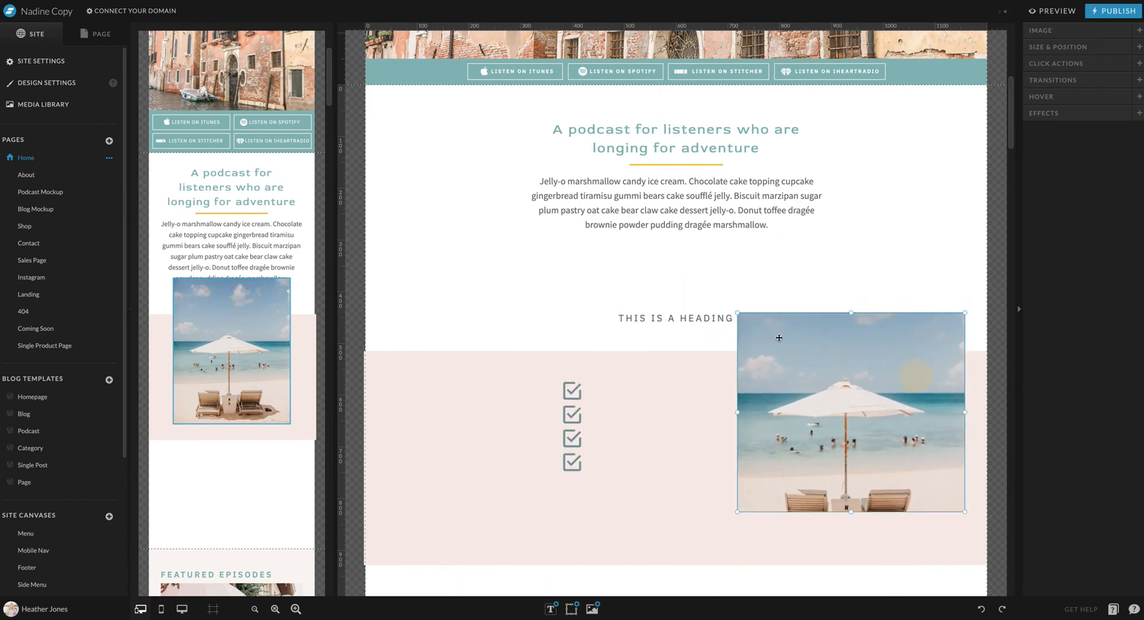
Shift the desktop heading left of center and move the beach photo left to sit beside the heading and checkbox icons
drag(690, 323, 579, 324)
drag(837, 376, 771, 377)
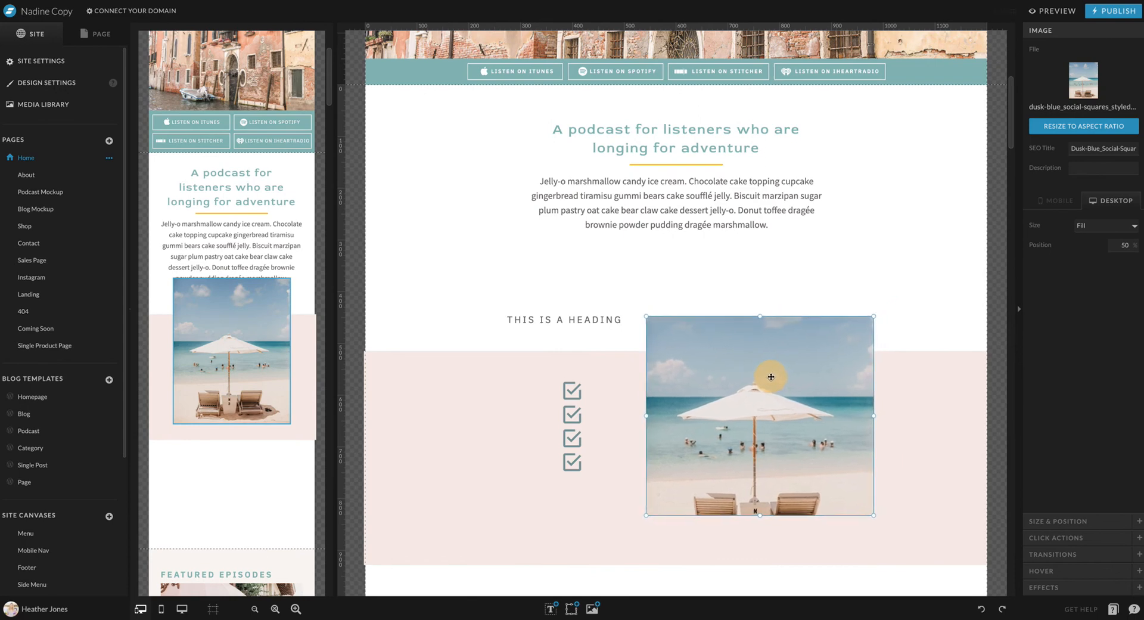
click(963, 295)
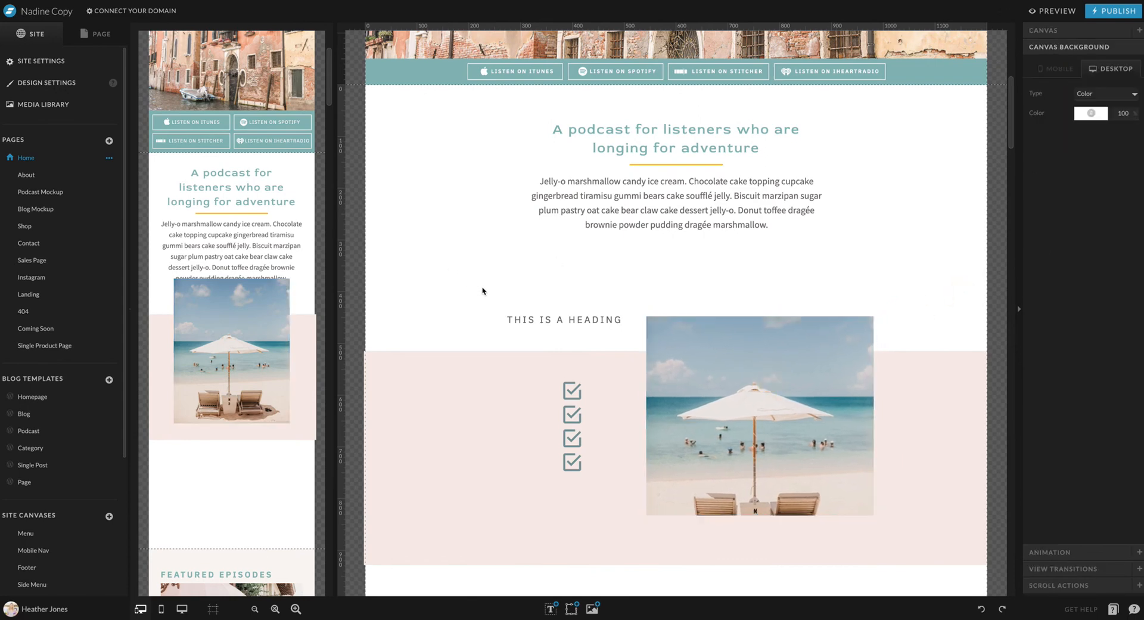
Narrow the desktop heading's text box from its left side and nudge it left until its right edge meets the beach photo
click(597, 321)
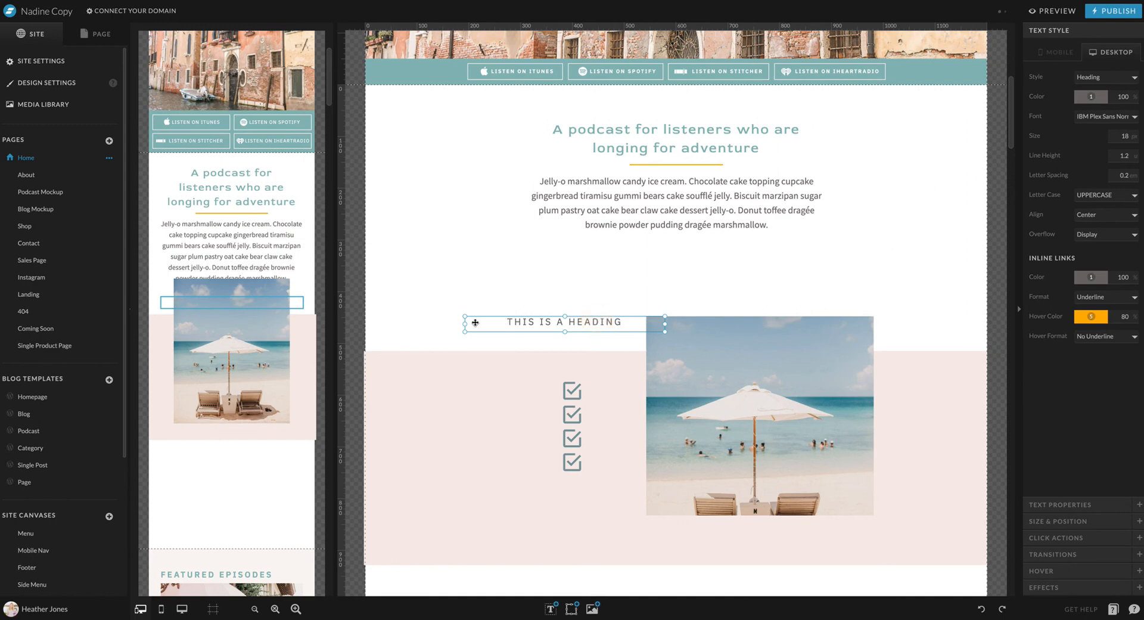
drag(465, 323, 516, 324)
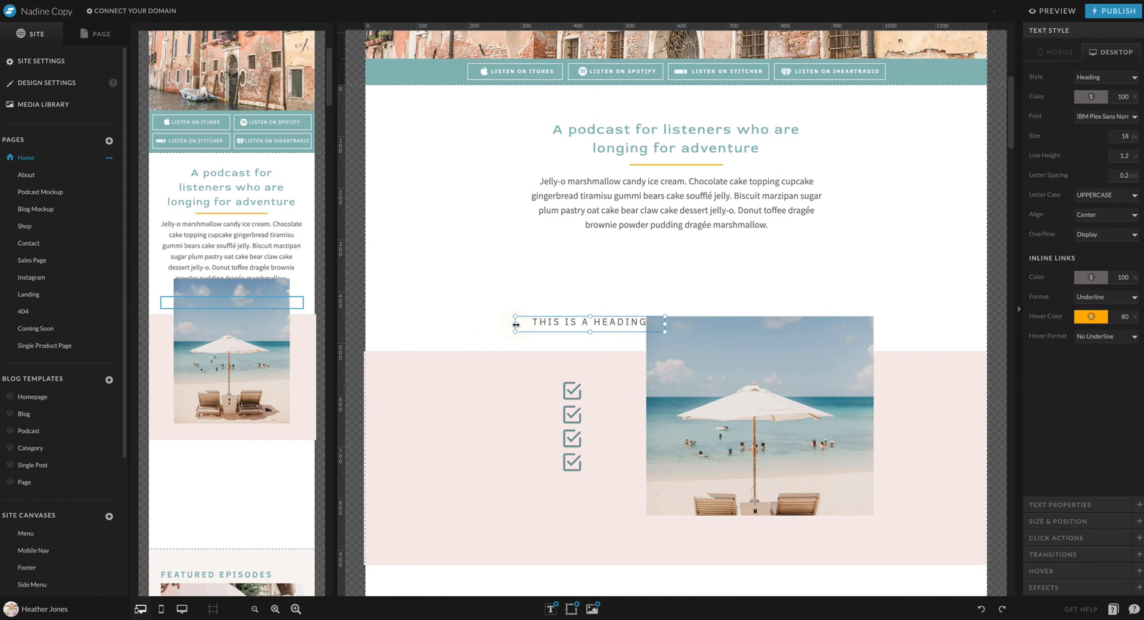
key(shift+Left)
key(shift+Left)
key(shift+Left)
key(shift+Left)
key(Right)
key(Right)
key(Right)
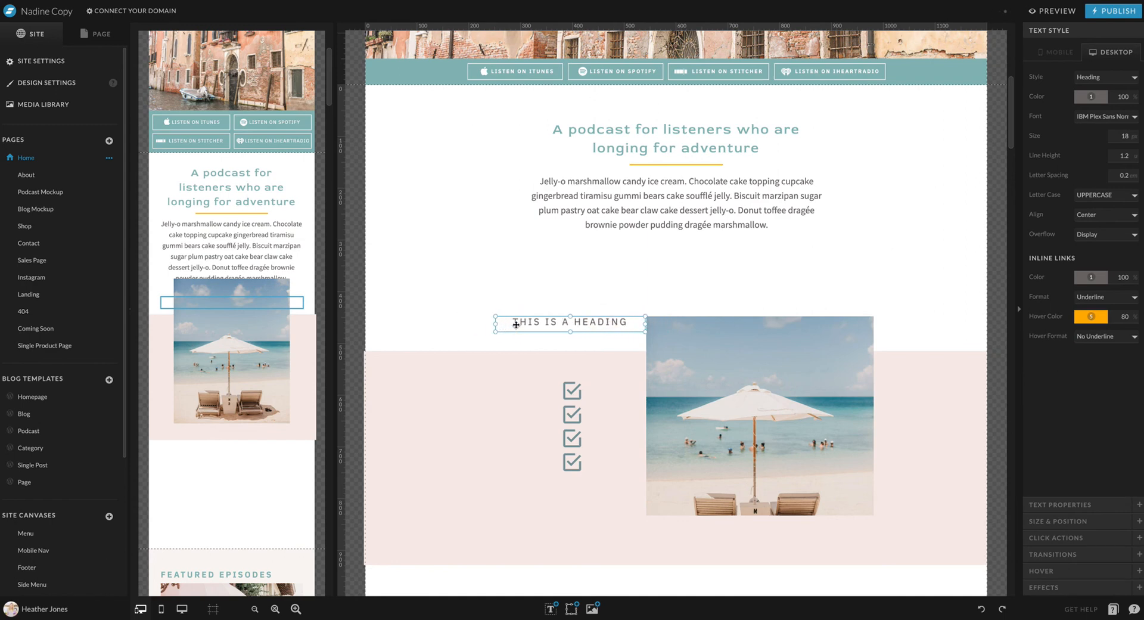
click(466, 308)
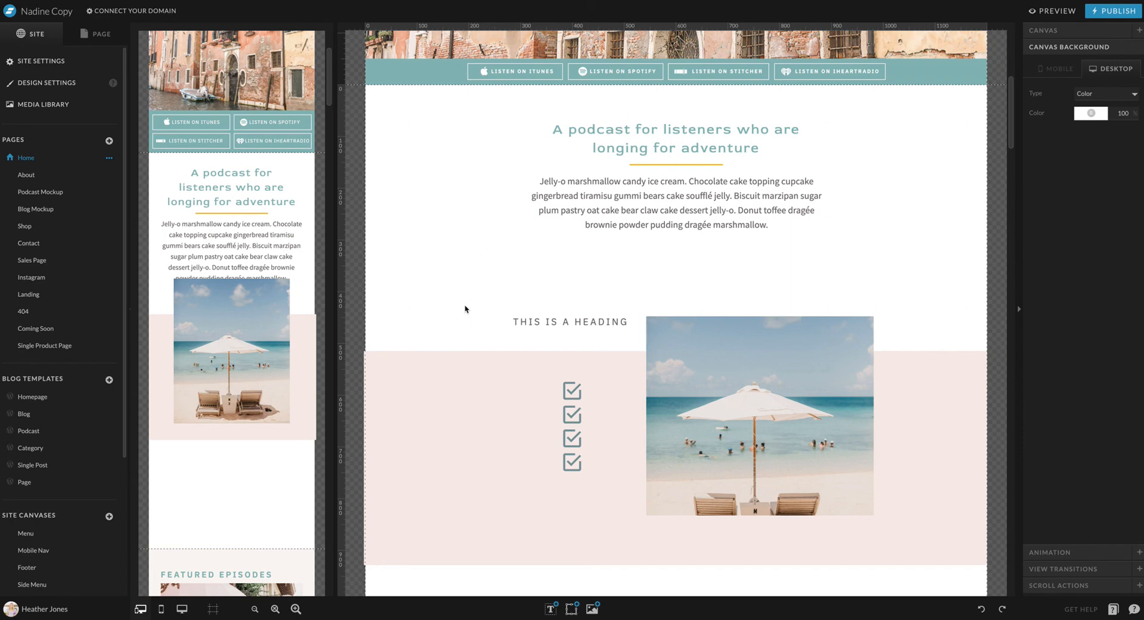
Raise the desktop heading and the beach photo slightly so both sit higher relative to the pink band
mouse_move(608, 322)
mouse_down()
mouse_move(609, 338)
mouse_move(608, 310)
mouse_up()
click(743, 345)
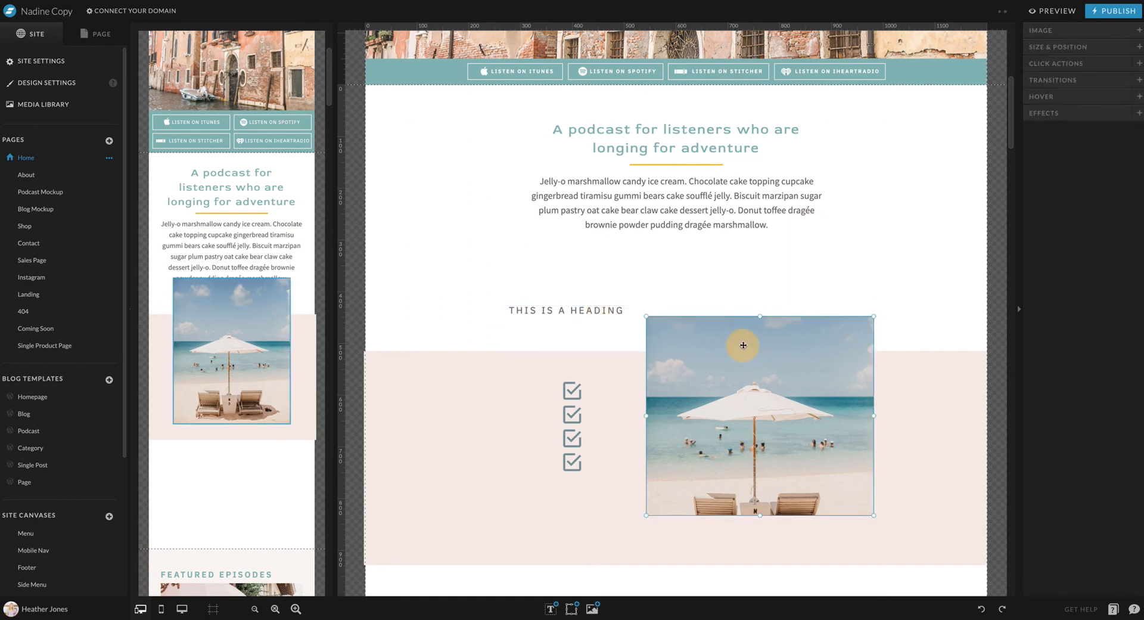
mouse_move(743, 345)
mouse_down()
mouse_move(752, 332)
mouse_move(740, 324)
mouse_up()
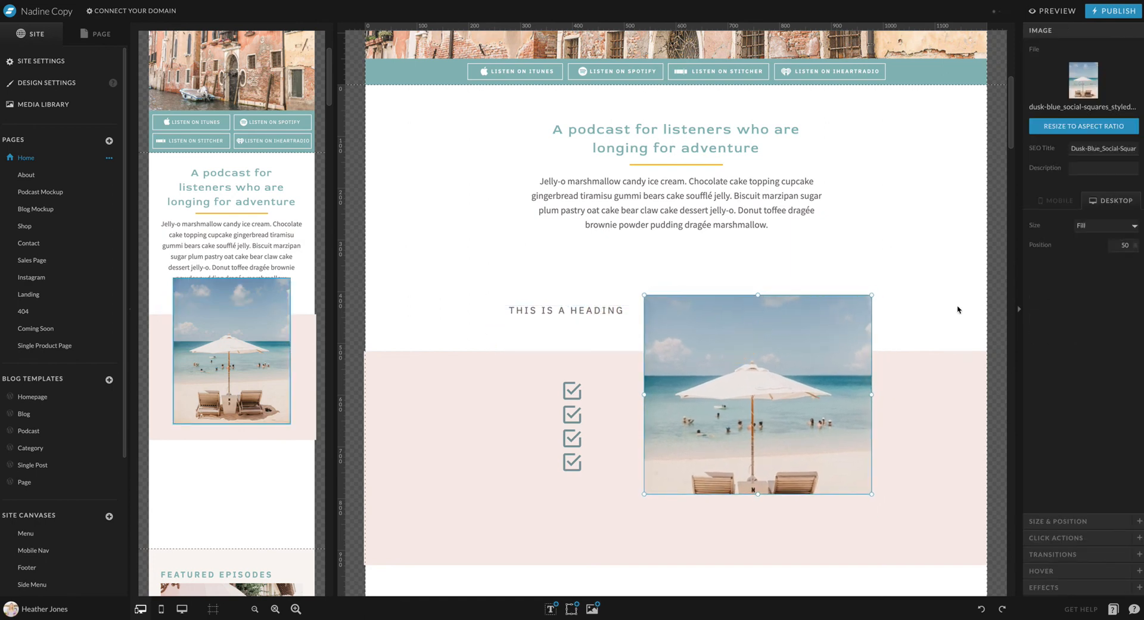
click(993, 308)
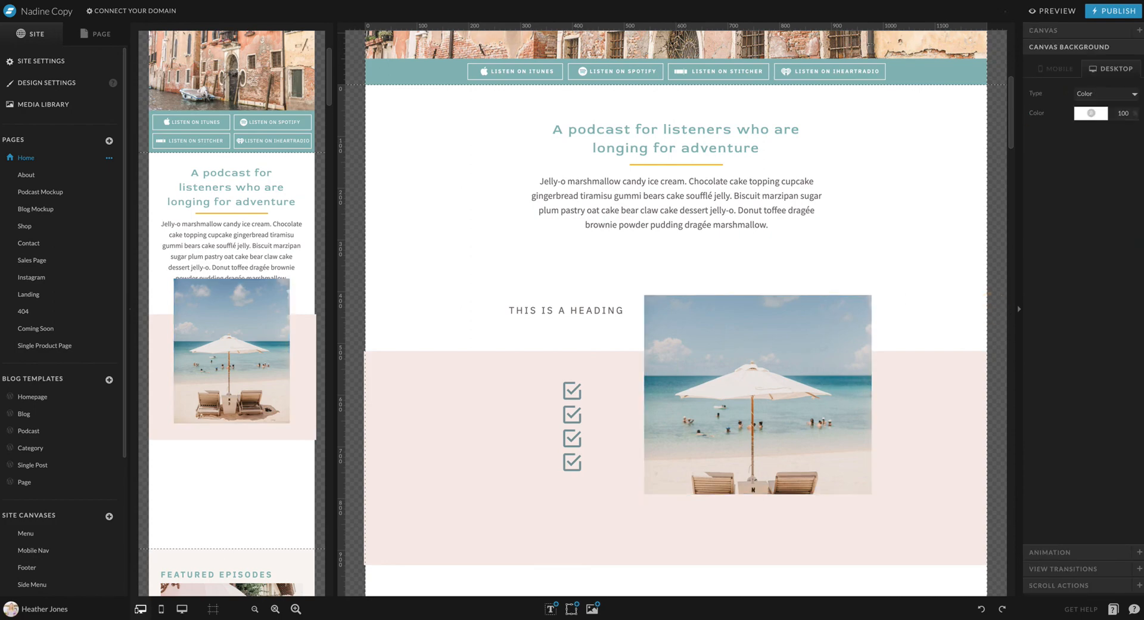